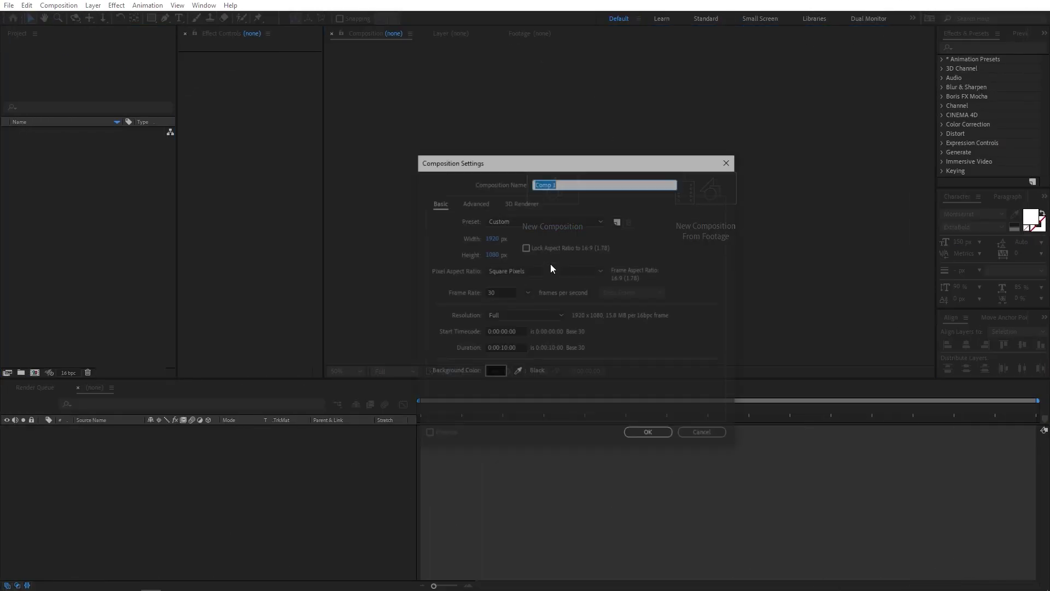
- Create a 1920 × 1080 composition named Main at 30 frames per second with a 10-second duration
text(Main)
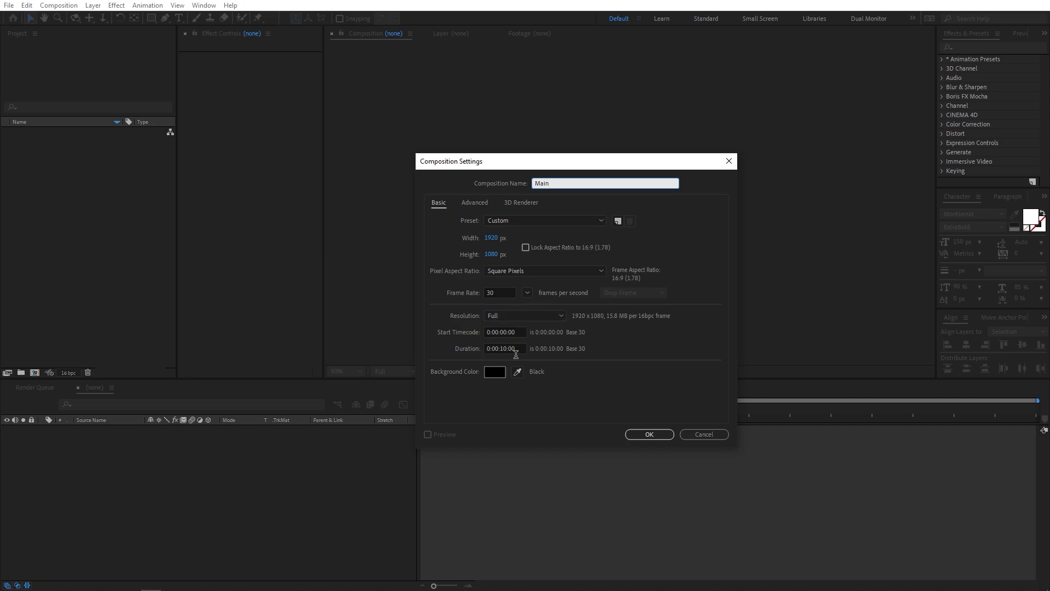
click(649, 434)
click(446, 370)
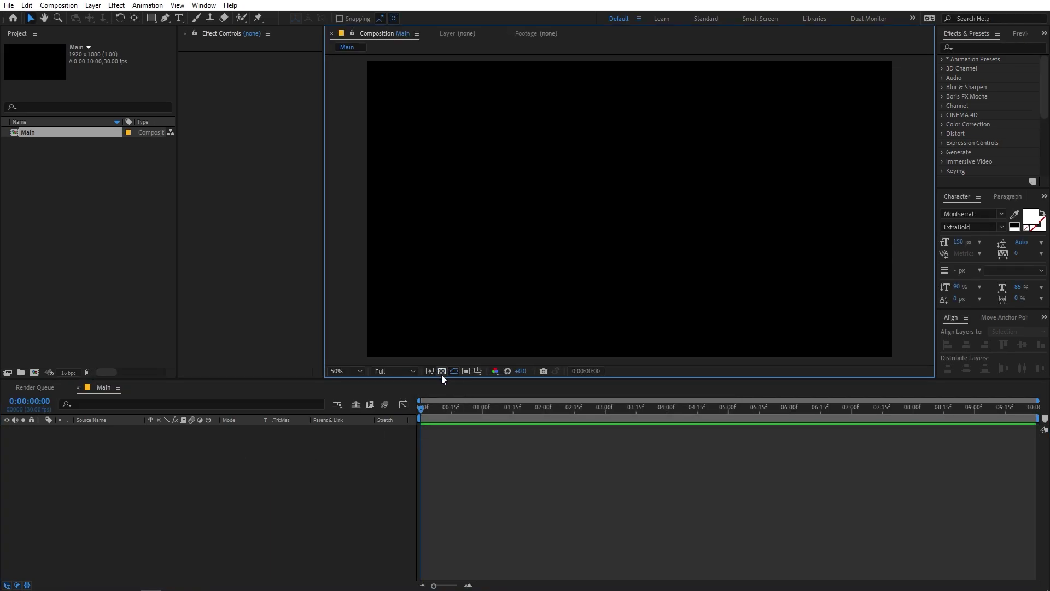
- Add a black (000000) composition-sized solid named BG to the Main composition and lock its layer
right_click(189, 501)
mouse_move(276, 371)
click(345, 397)
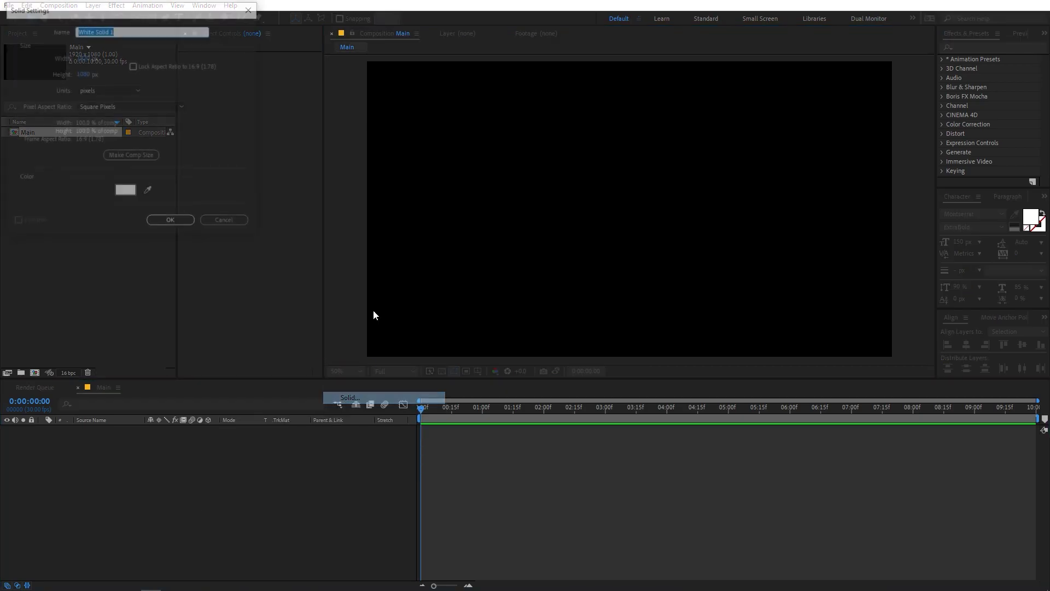
click(125, 191)
text(000000)
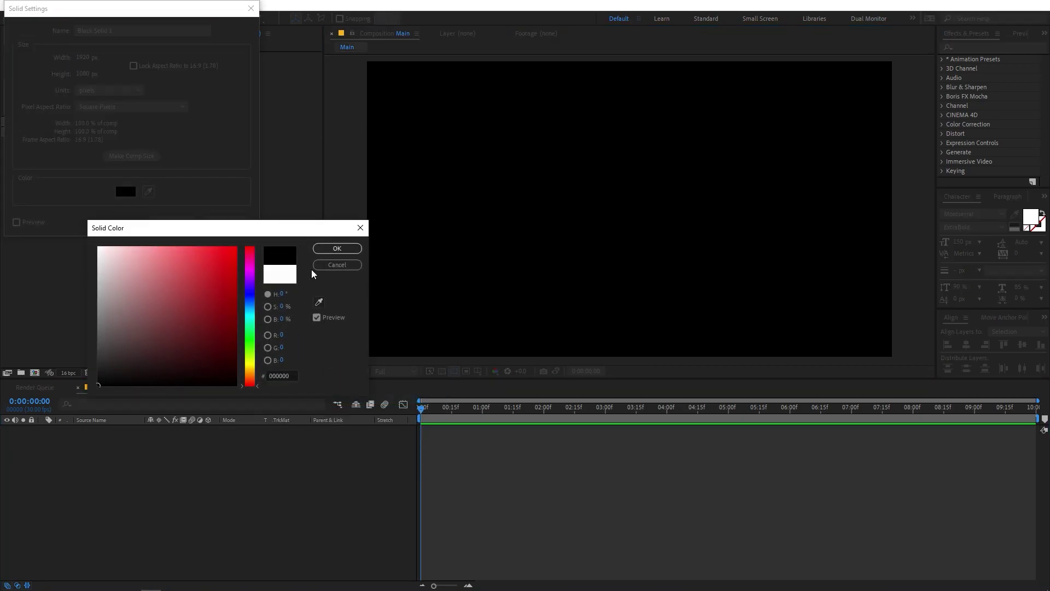
click(337, 248)
click(138, 35)
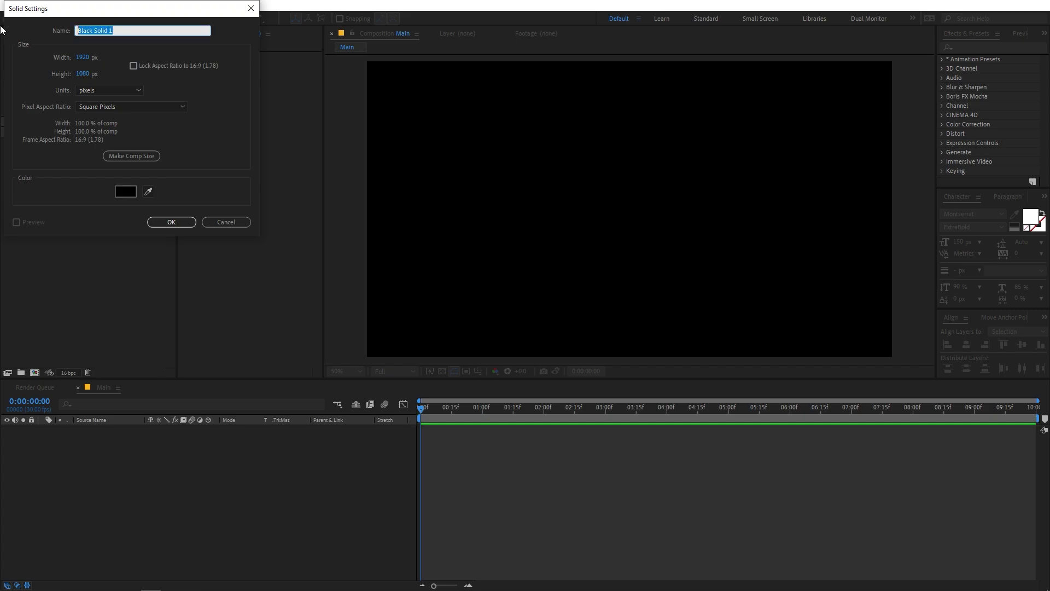
text(BG)
click(170, 226)
click(51, 445)
drag(623, 129, 726, 215)
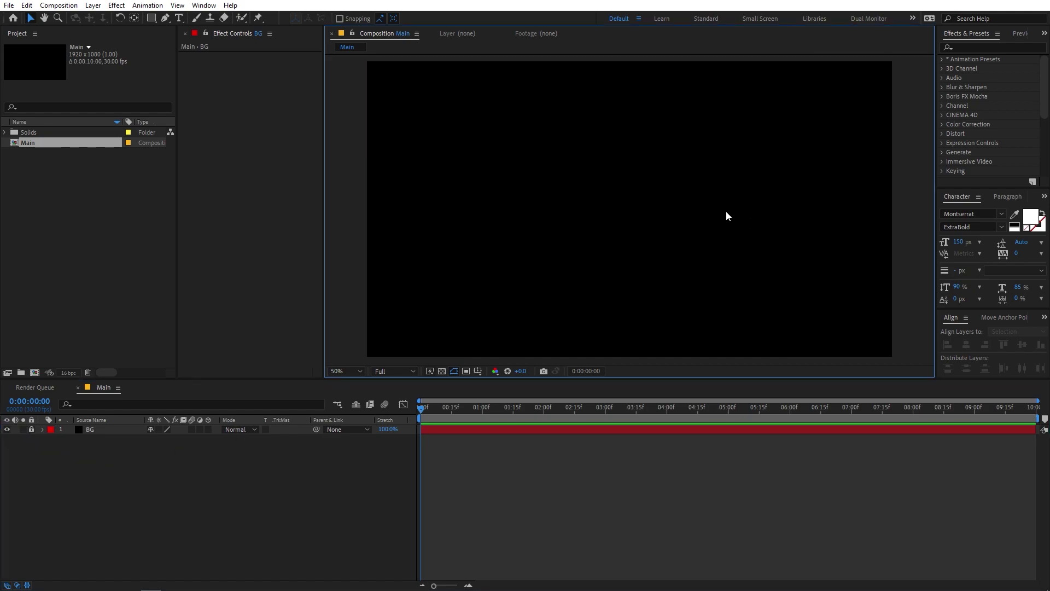
- Add a text layer reading Motion near the middle of the composition
click(19, 263)
click(178, 18)
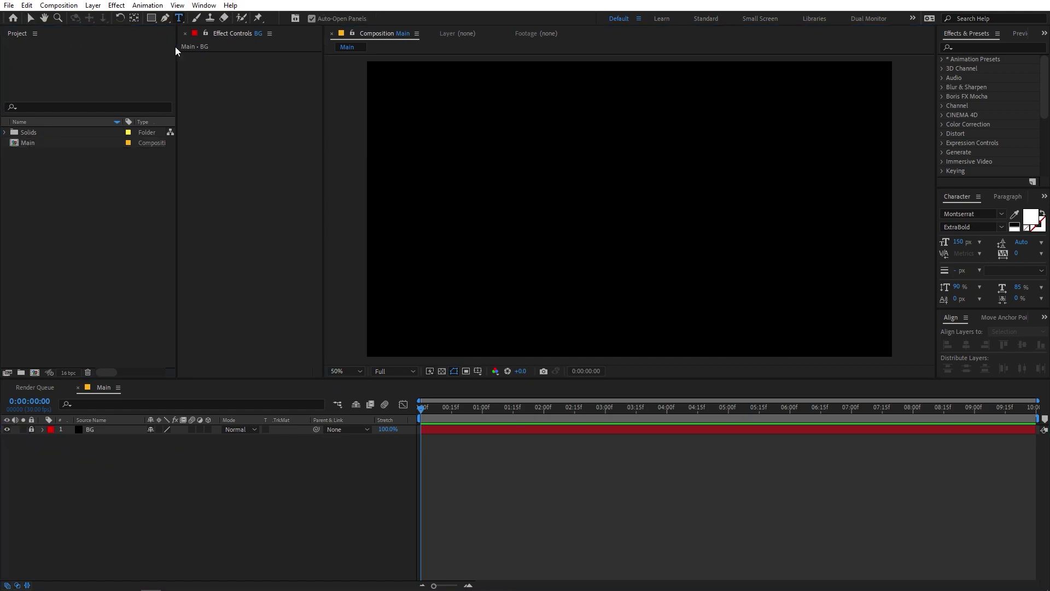
click(592, 209)
text(Motion)
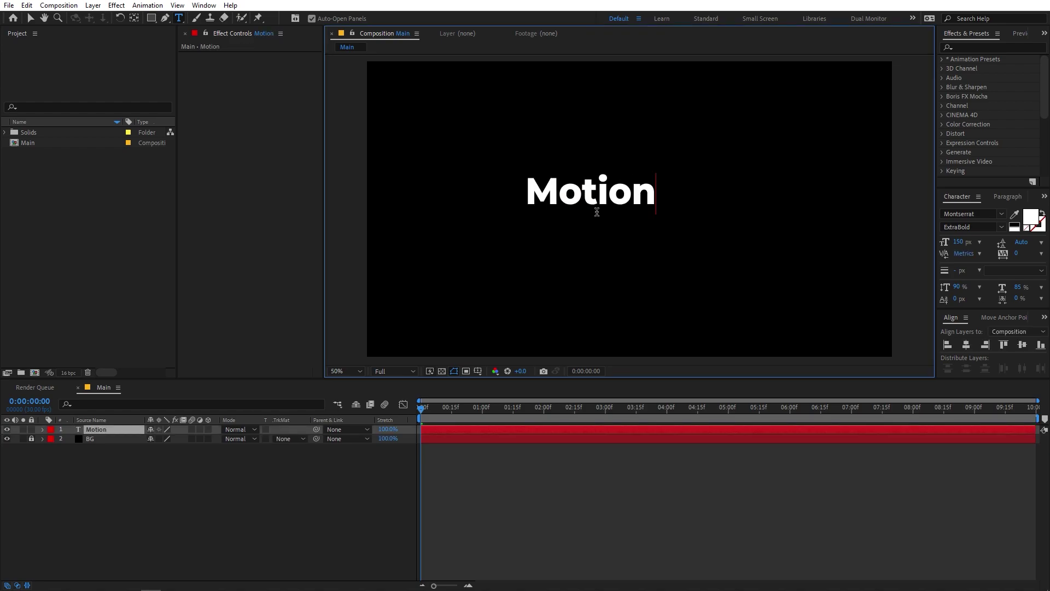
- Centre the Motion text layer horizontally and vertically in the composition
click(107, 431)
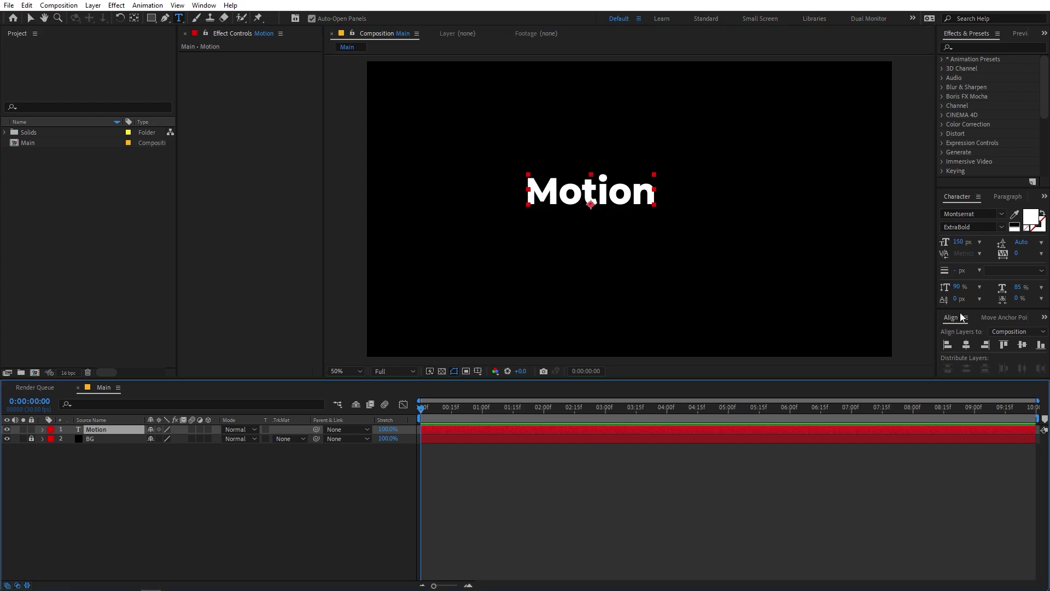
click(968, 347)
click(1023, 345)
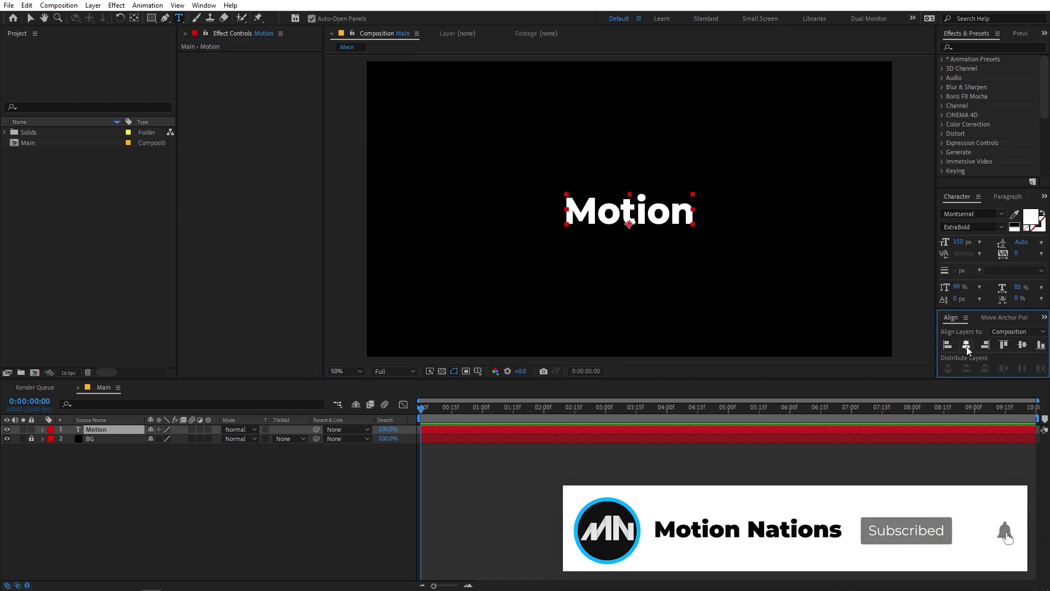
click(204, 6)
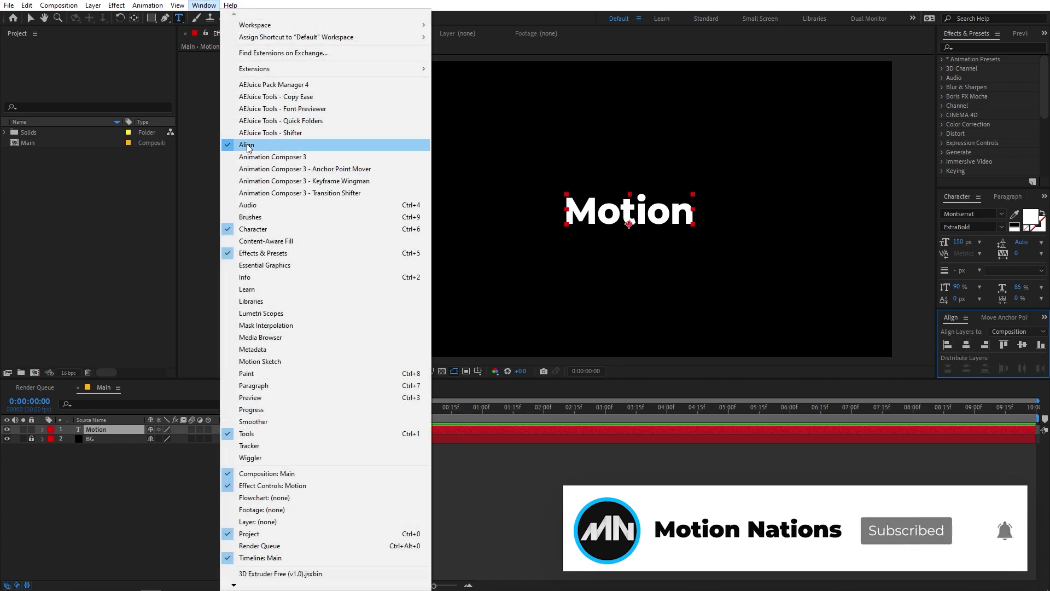
click(103, 429)
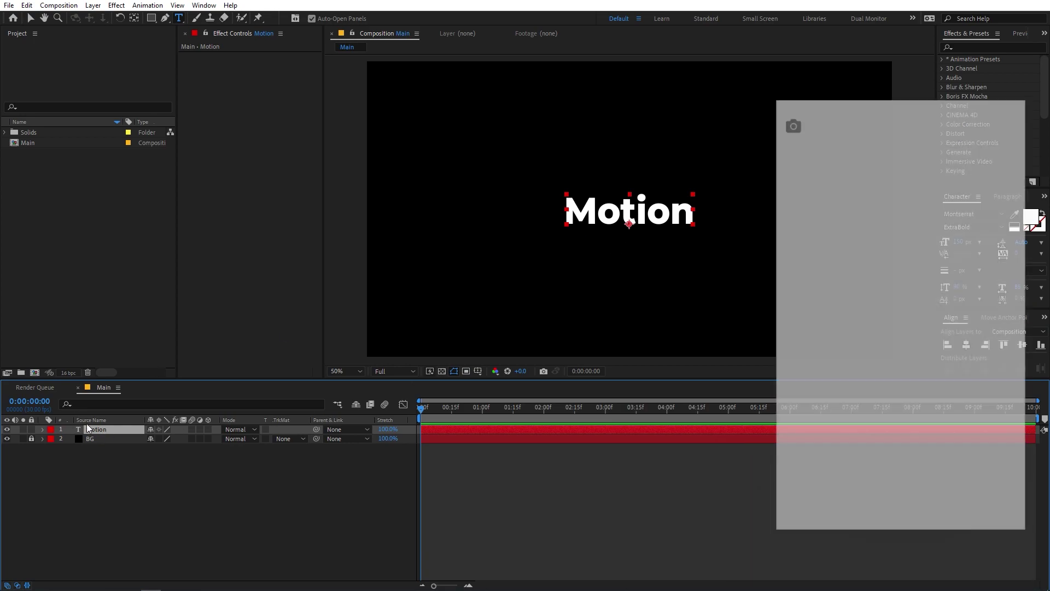
- Centre the Motion text's anchor point on its lettering and set the layer's scale to 110%
click(135, 19)
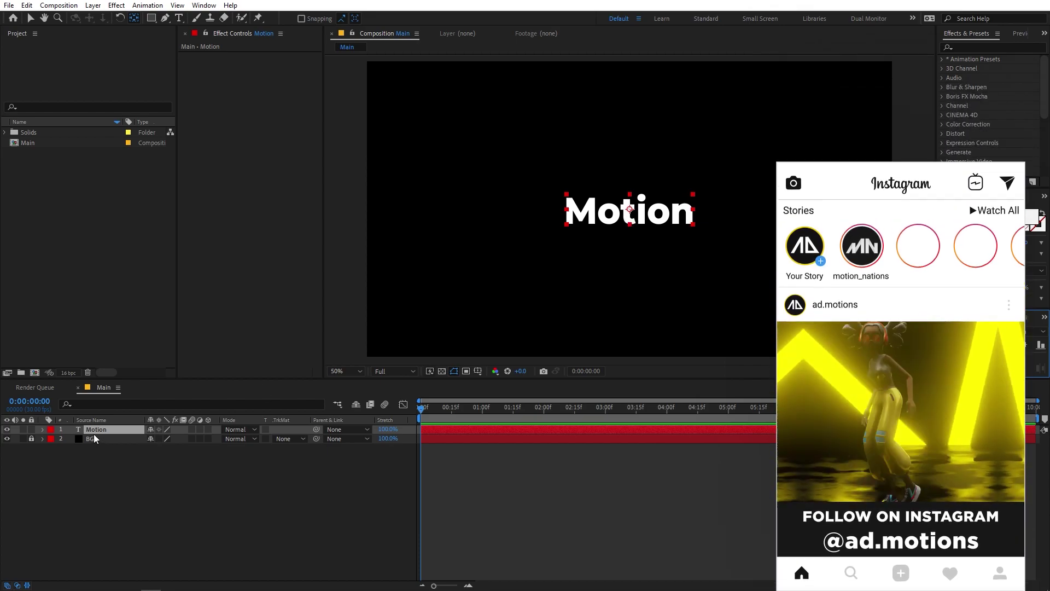
key(s)
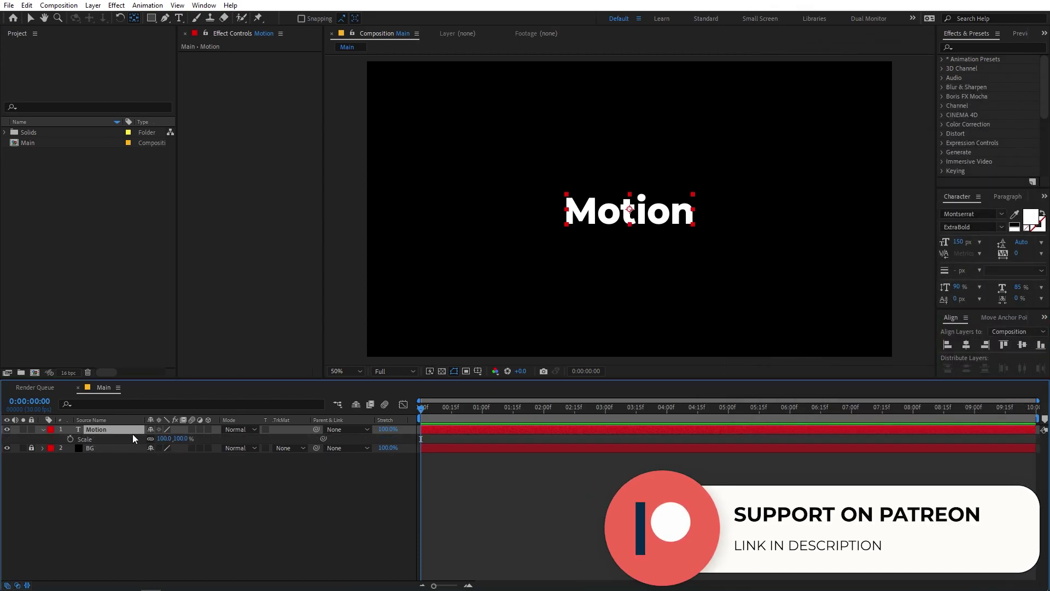
click(171, 439)
text(110)
key(Return)
click(277, 505)
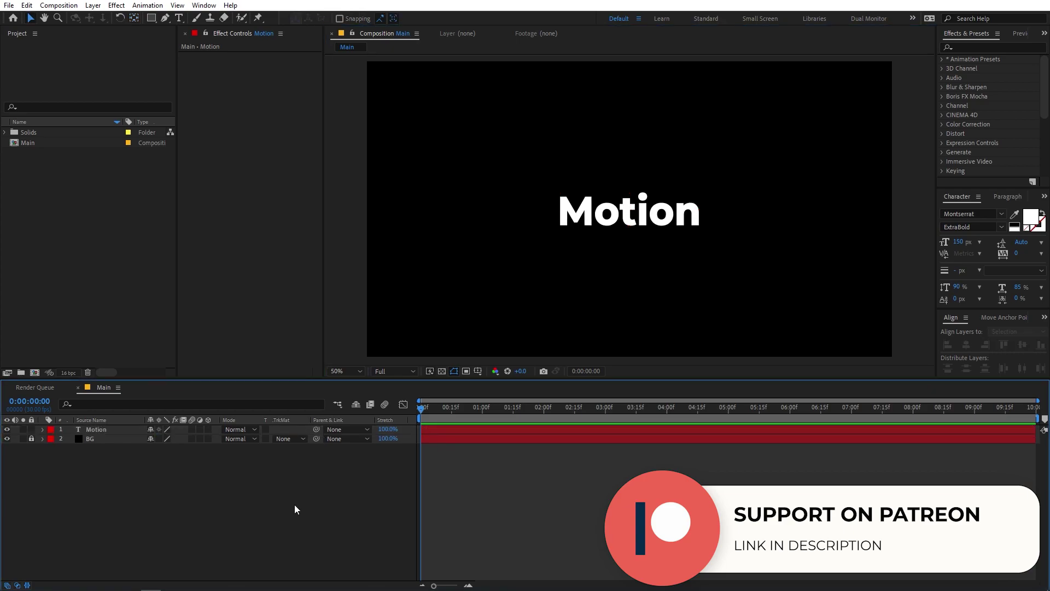
- Split the Motion text layer at 0:00:01:12 and shift the second segment to start at about 0:00:02:03
drag(440, 587, 453, 586)
click(598, 215)
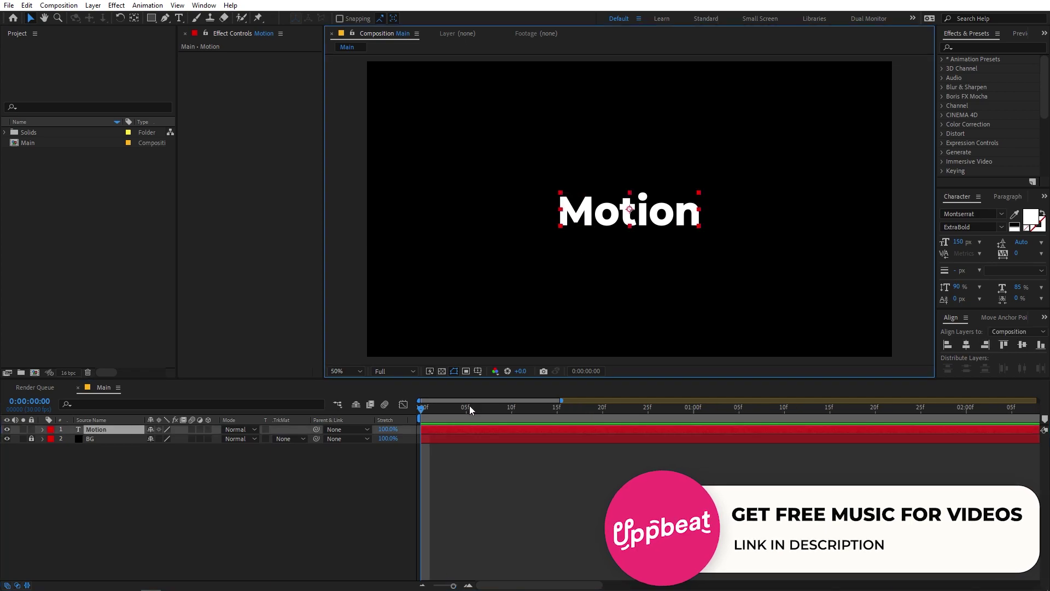
drag(512, 416, 802, 412)
key(ctrl+shift+d)
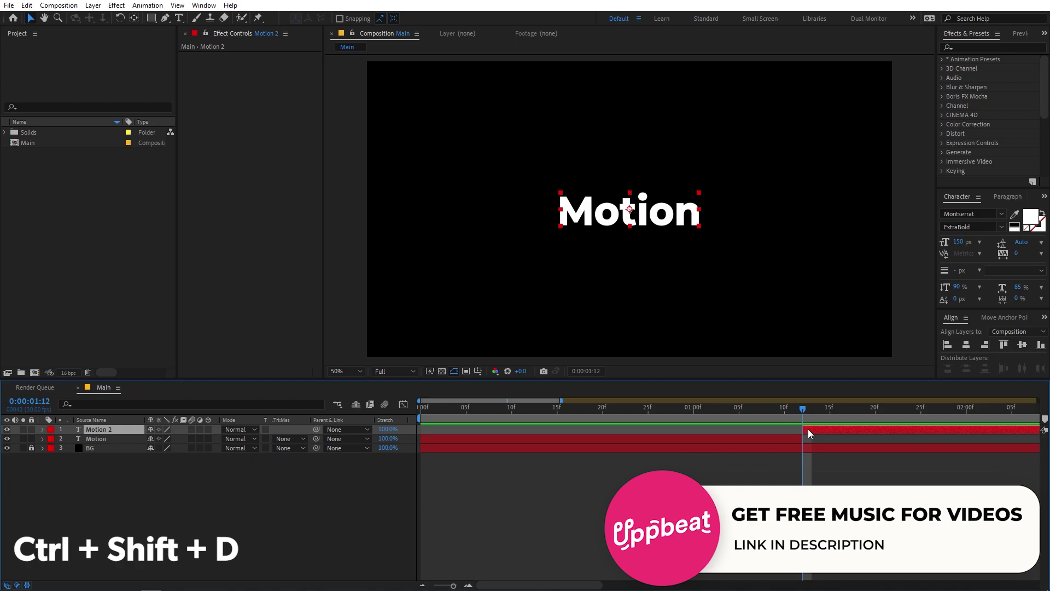
drag(813, 433, 1008, 428)
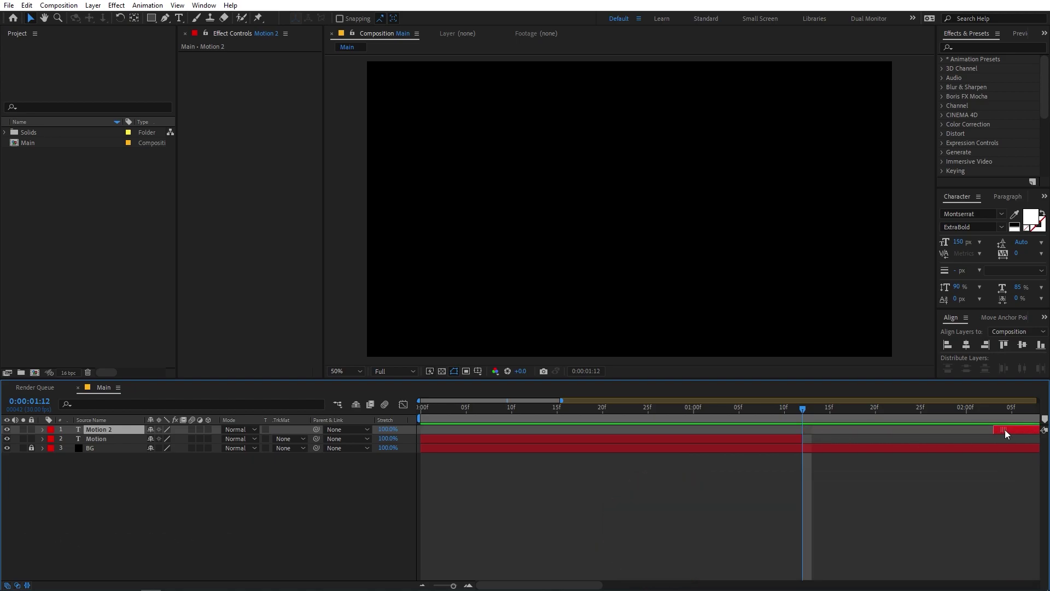
- Scale the opening Motion segment to about 517% and place it partly outside the frame at the lower left
key(Home)
click(436, 438)
key(s)
drag(175, 449, 382, 344)
- Split the opening segment at 0:00:00:01, scale the new segment to about 585% and place it at the frame's upper right, partly outside
mouse_move(423, 408)
mouse_down()
mouse_move(452, 409)
mouse_move(411, 412)
mouse_move(429, 411)
mouse_up()
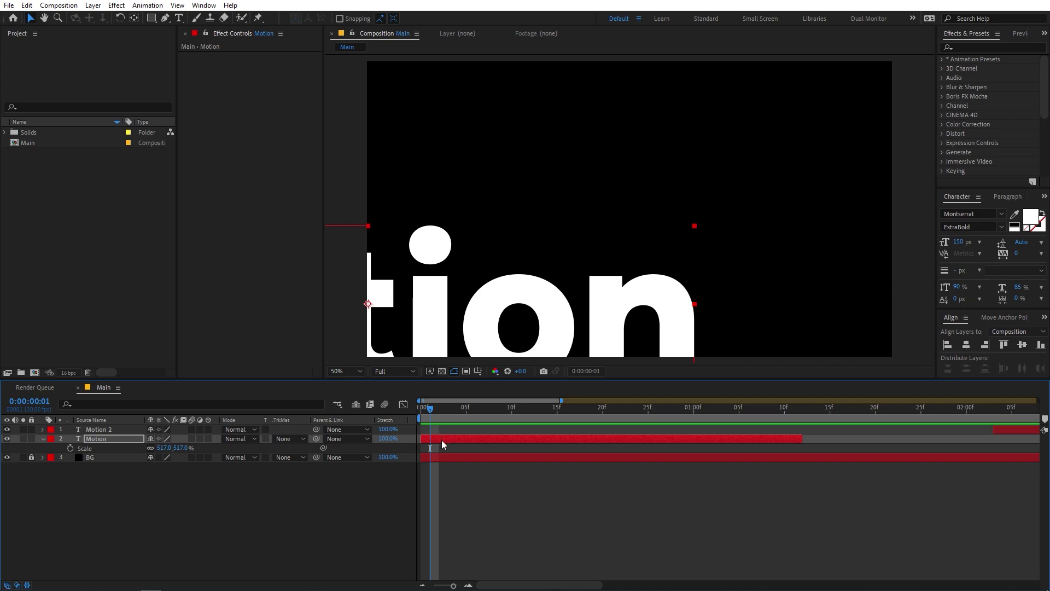
key(ctrl+shift+d)
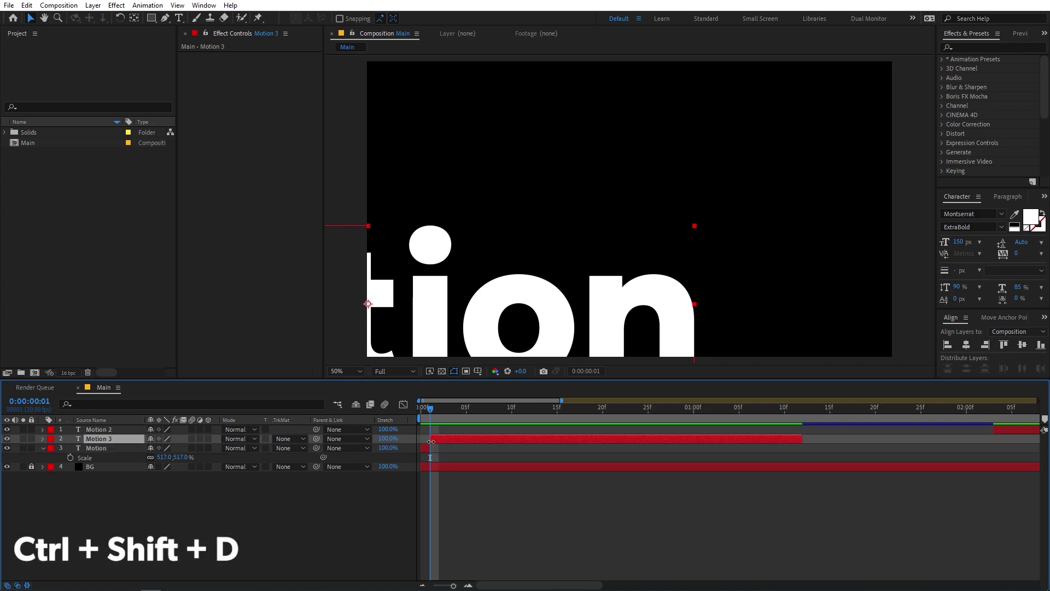
drag(453, 584, 457, 583)
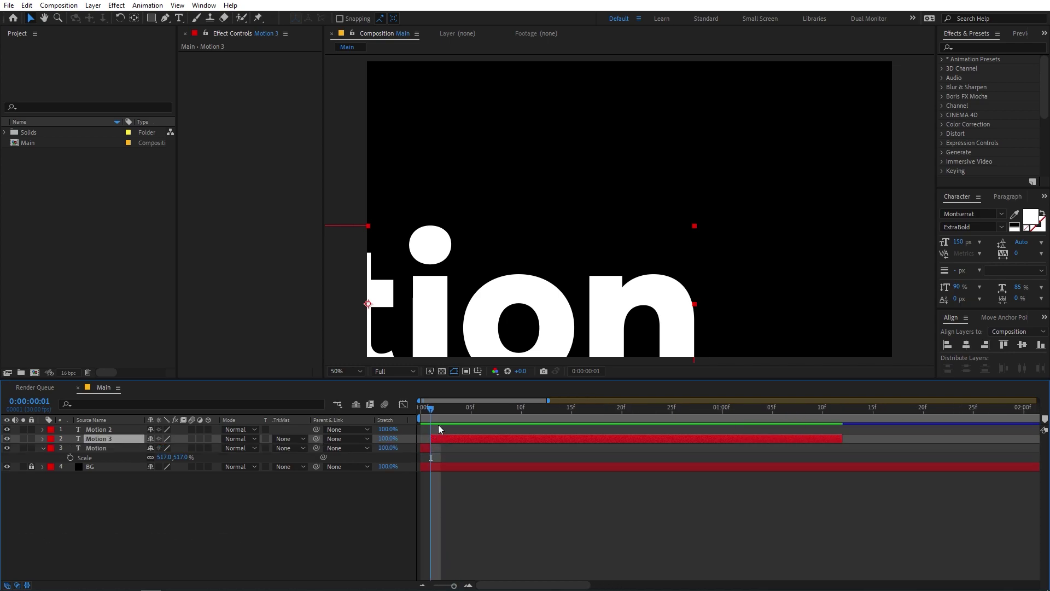
key(s)
drag(169, 449, 207, 450)
drag(534, 260, 802, 106)
drag(573, 109, 848, 174)
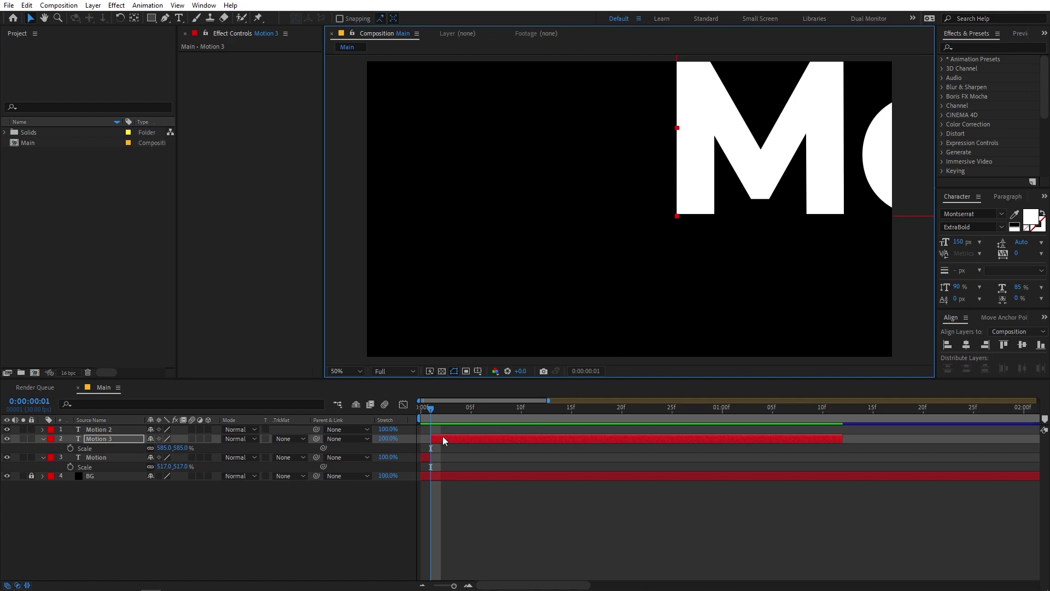
- Split the Motion 3 layer at 0:00:00:03 and move the new segment left so only its last letters fill the frame
drag(433, 412, 457, 420)
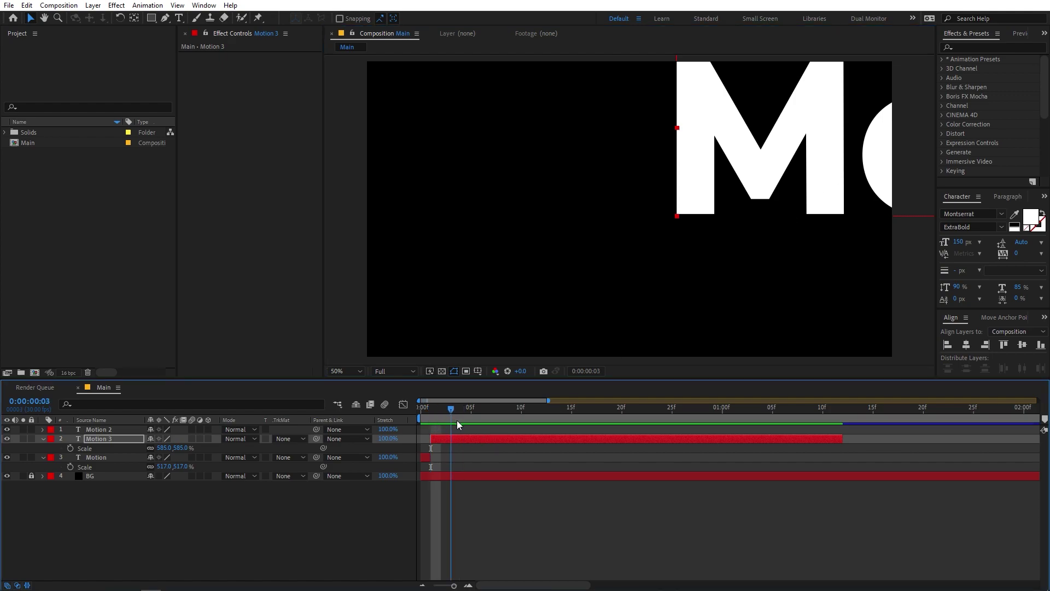
key(ctrl+shift+d)
drag(846, 136, 521, 231)
- Split the Motion 4 layer at 0:00:00:05 and retime it to start at frame 2, with the new segment starting at frame 5
drag(445, 419, 475, 418)
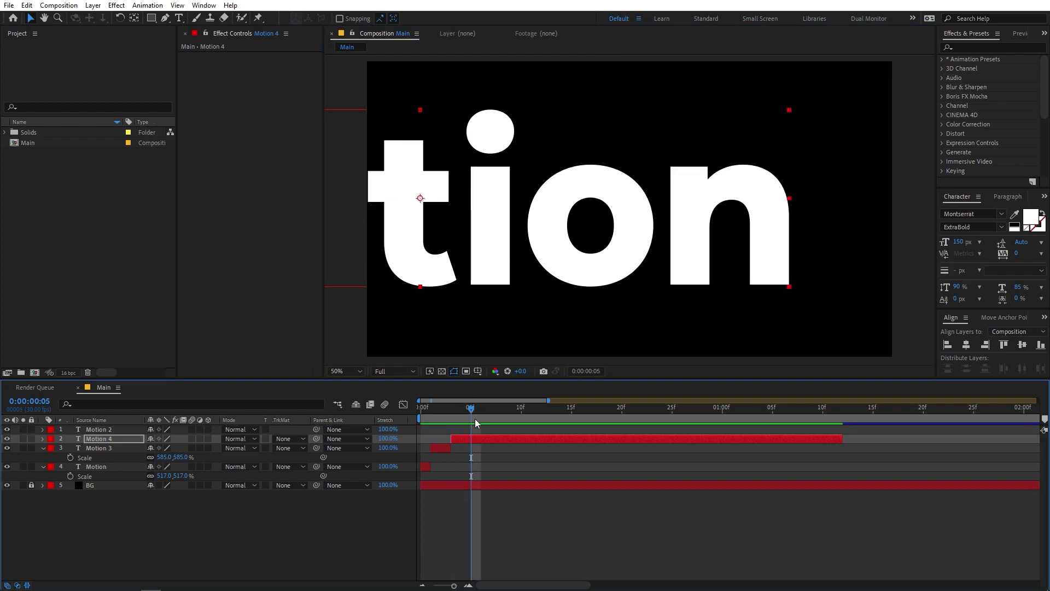
key(ctrl+shift+d)
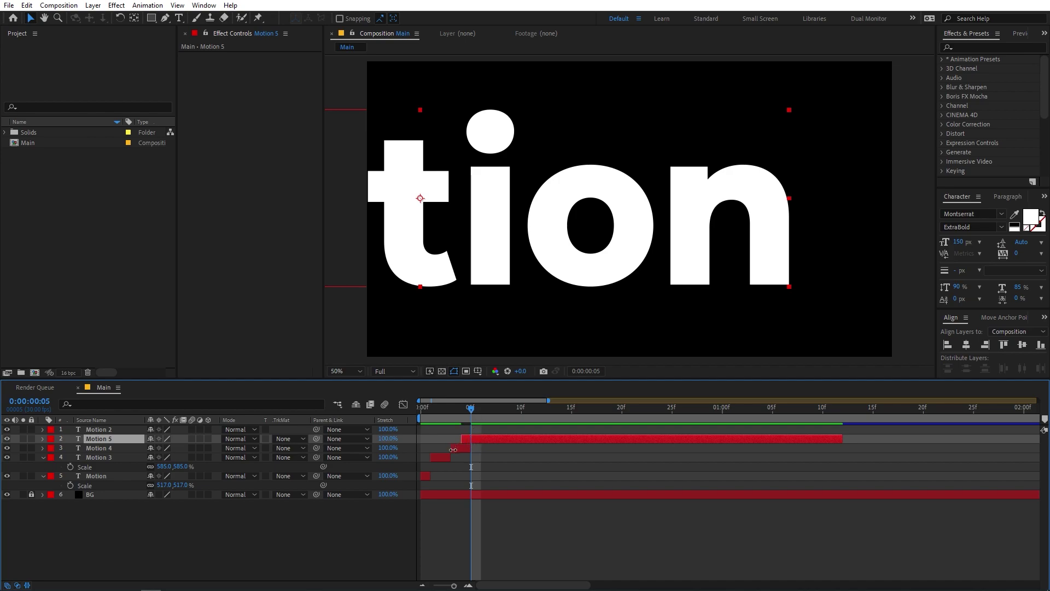
click(449, 450)
drag(445, 421, 461, 419)
click(474, 442)
click(470, 418)
- Scale the Motion 5 layer to about 269% and place it at the frame's lower right, partly outside
key(s)
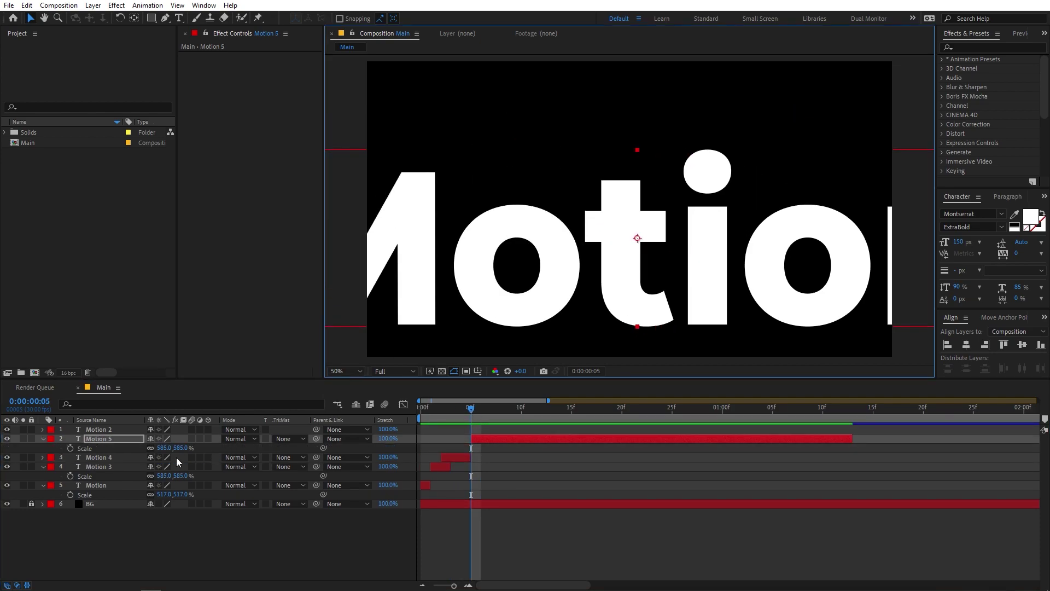
drag(176, 449, 90, 424)
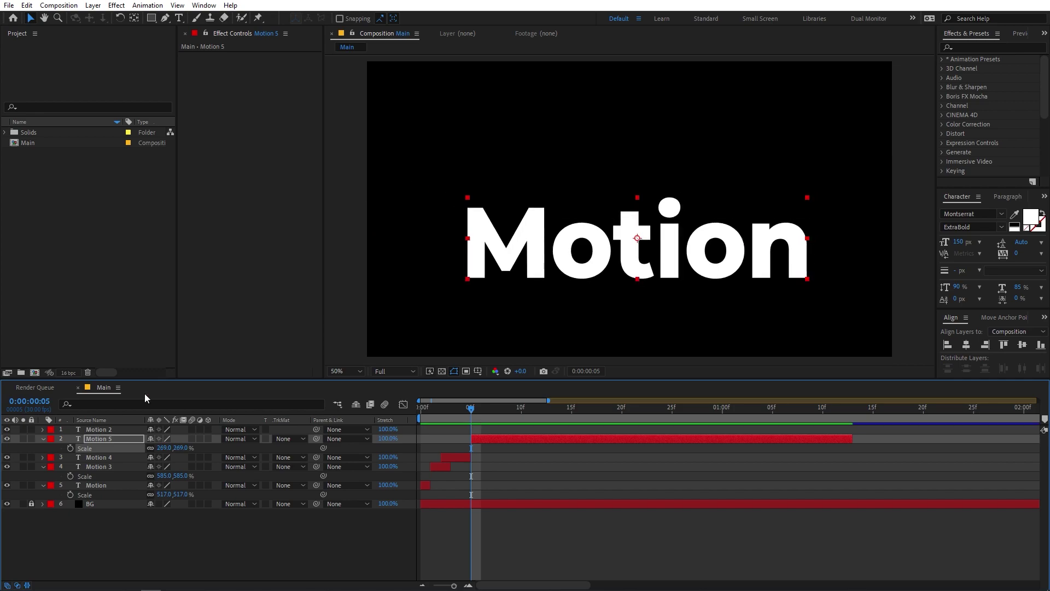
drag(643, 265, 770, 307)
- Split the Motion 5 layer at 0:00:00:08, enlarge and reposition the new segment, and stretch it horizontally well beyond both sides of the frame
drag(470, 414, 497, 419)
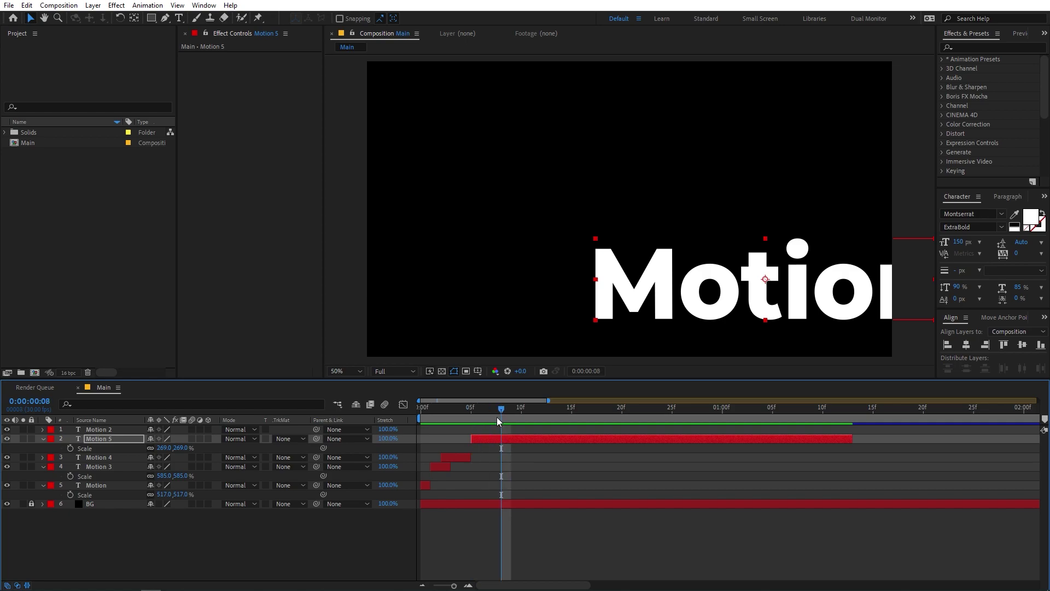
key(ctrl+shift+d)
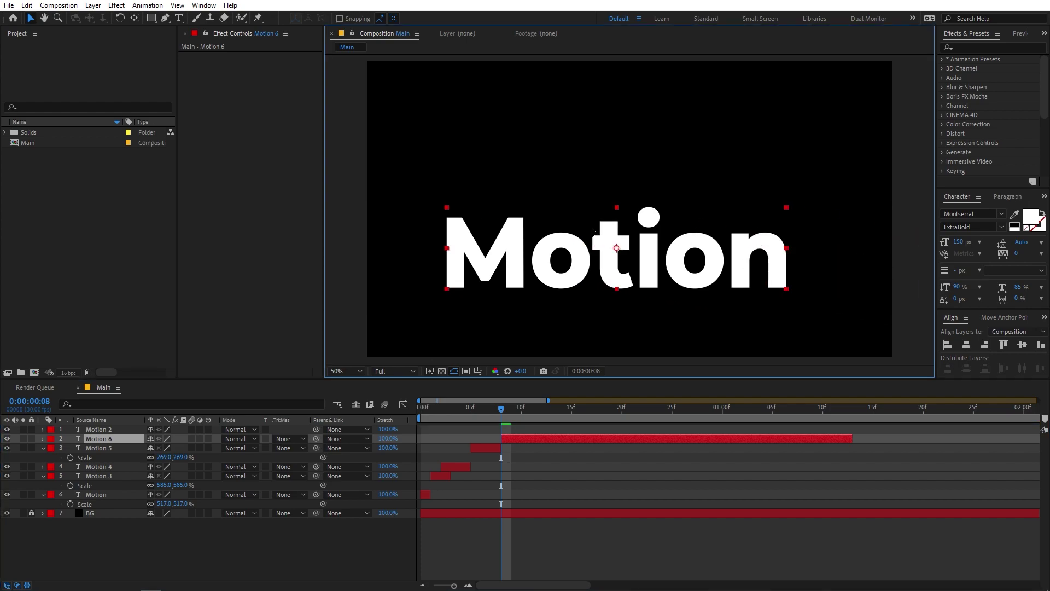
drag(547, 86, 746, 161)
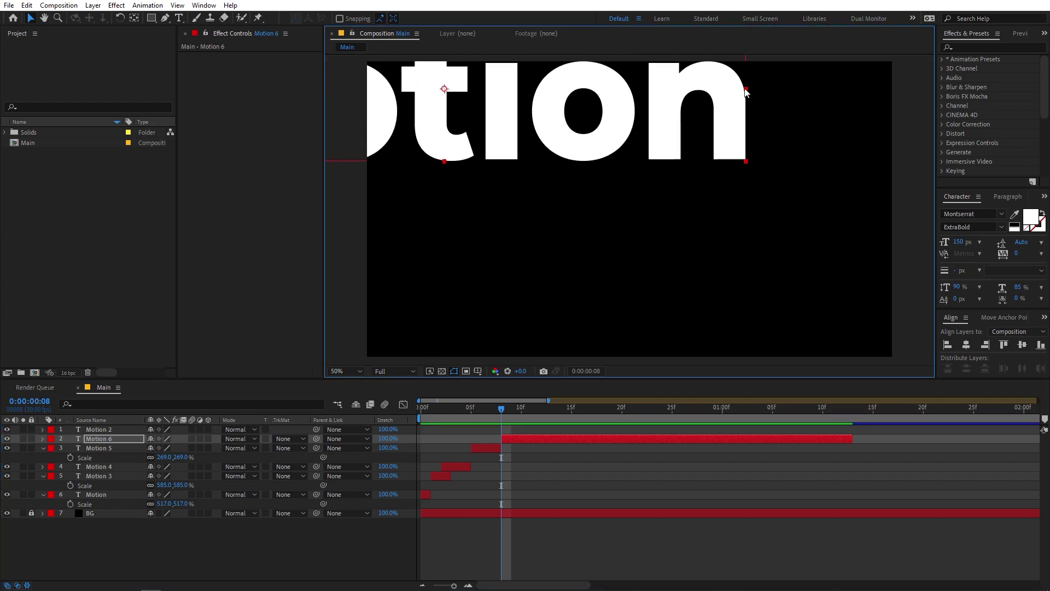
drag(745, 90, 895, 92)
drag(551, 107, 690, 189)
drag(638, 220, 639, 226)
key(comma)
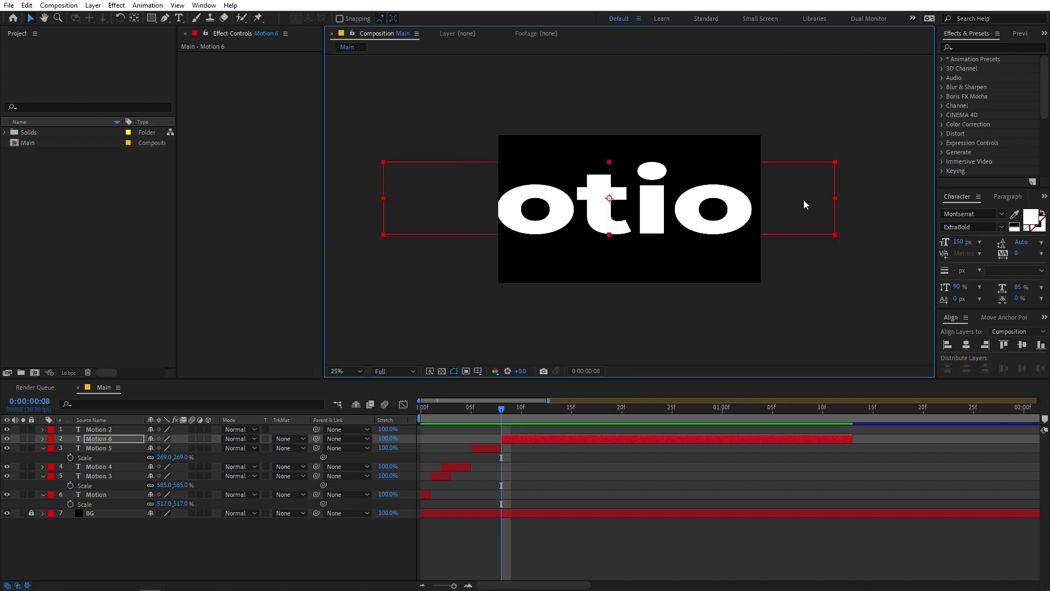
drag(834, 196, 891, 199)
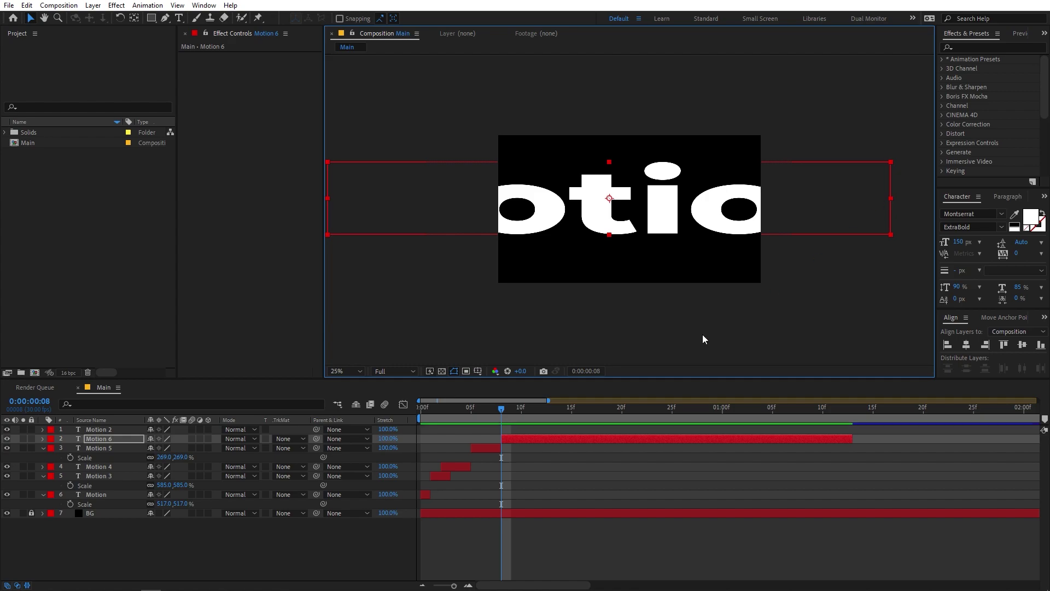
- Split the Motion 6 layer at 0:00:00:10 and set the new segment's scale to 500% in both directions
drag(502, 408, 525, 416)
key(ctrl+shift+d)
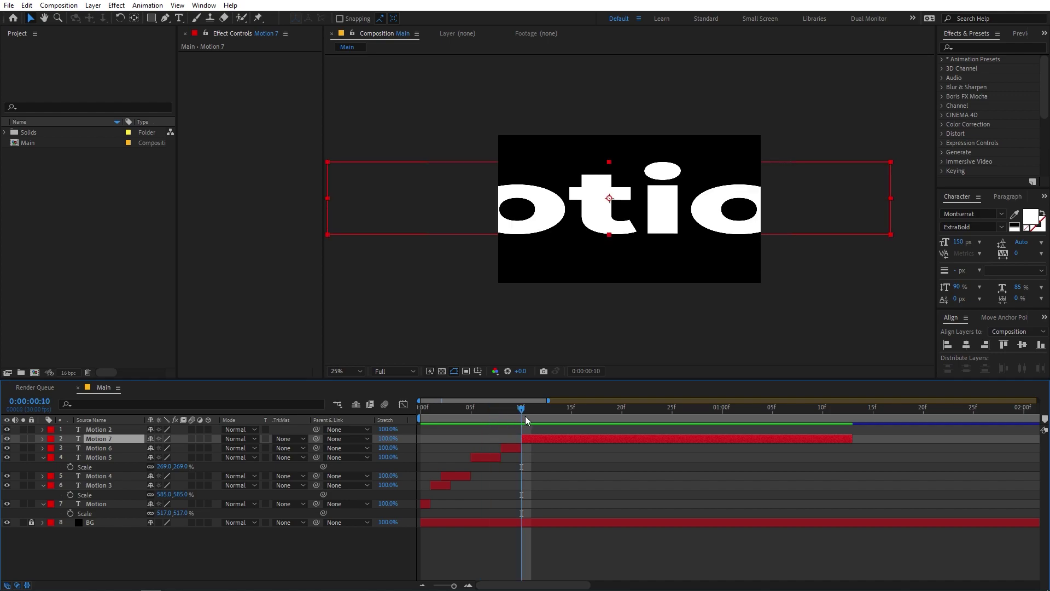
key(s)
click(164, 447)
text(500)
click(175, 447)
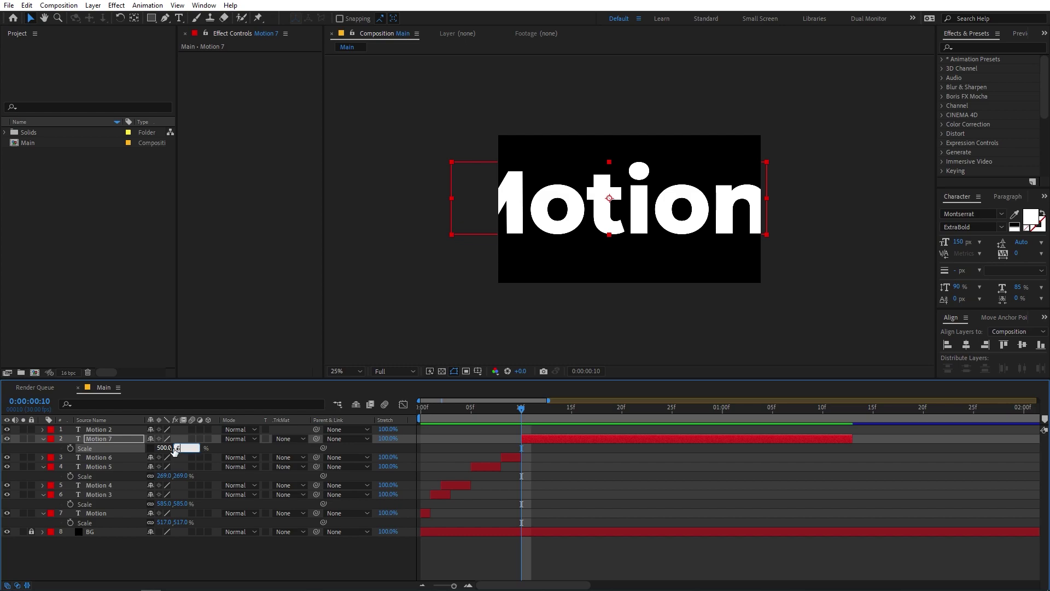
key(Return)
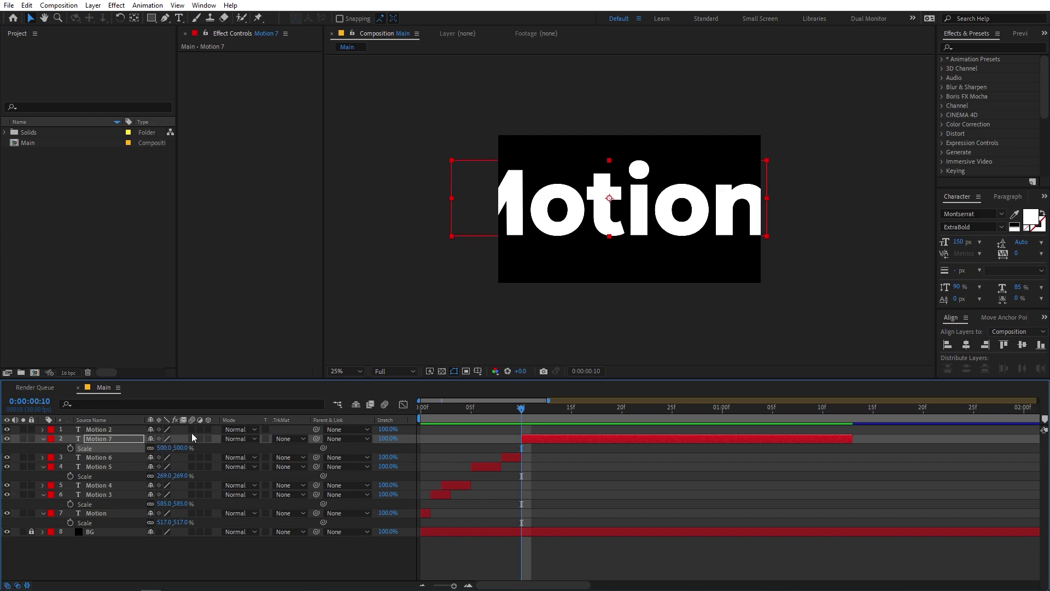
- Flip the Motion 7 text upside down at about -194.8% scale and place it near the middle of the frame
drag(765, 236, 657, 203)
scroll(657, 202, up, 2)
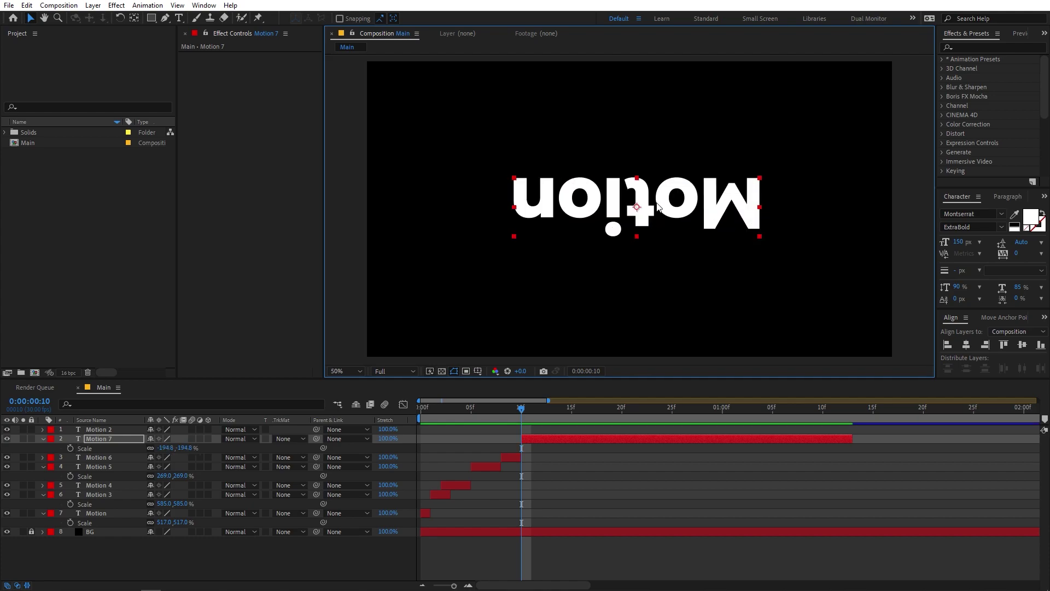
drag(748, 228, 741, 234)
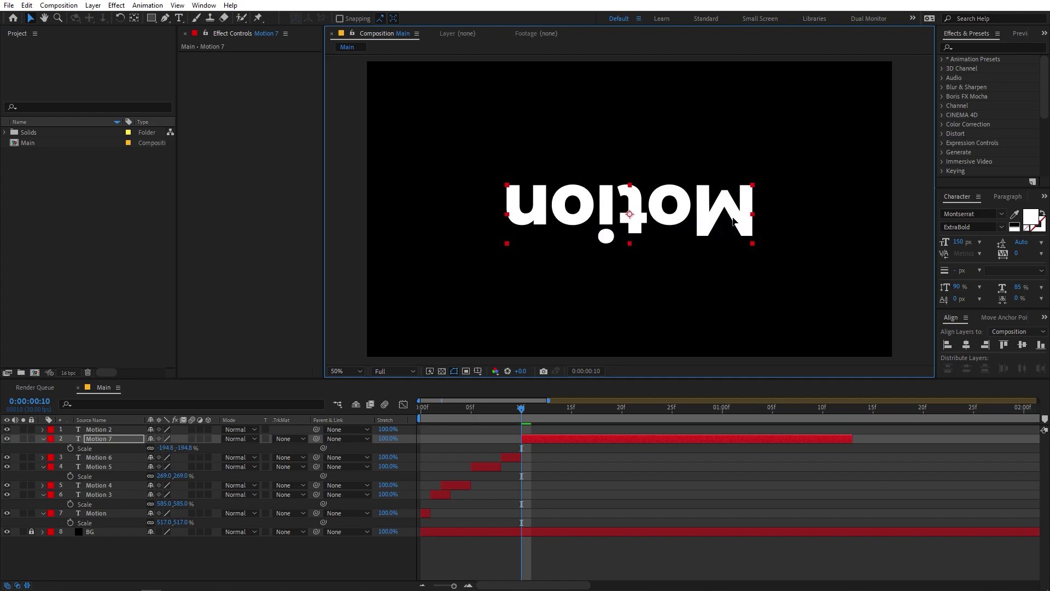
- Split the Motion 7 layer at 0:00:00:12, then shrink the new segment and place it at the frame's upper left
drag(534, 409, 542, 409)
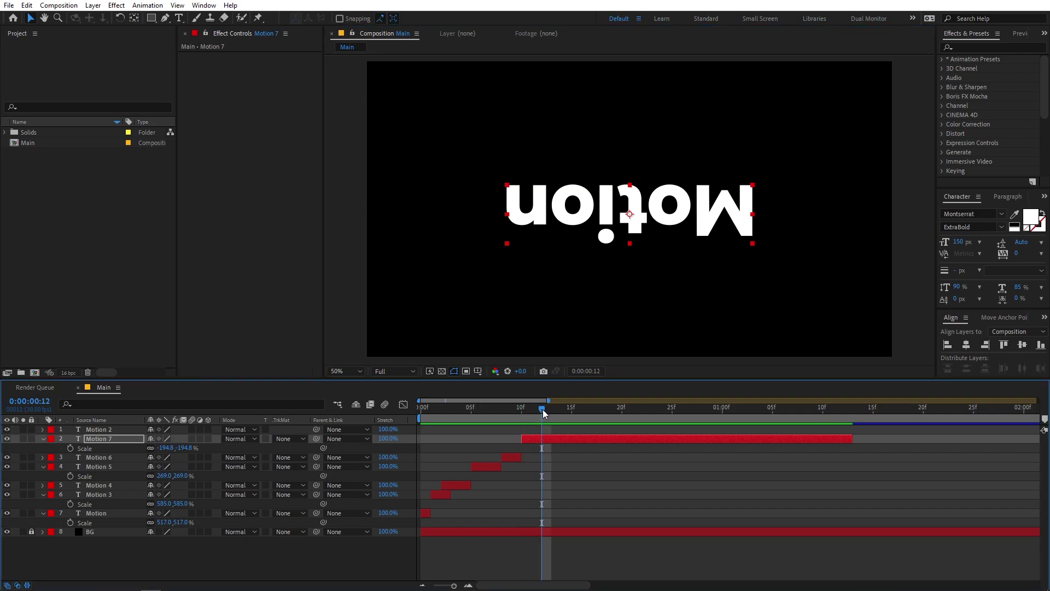
key(ctrl+shift+d)
drag(645, 231, 488, 104)
drag(596, 120, 542, 112)
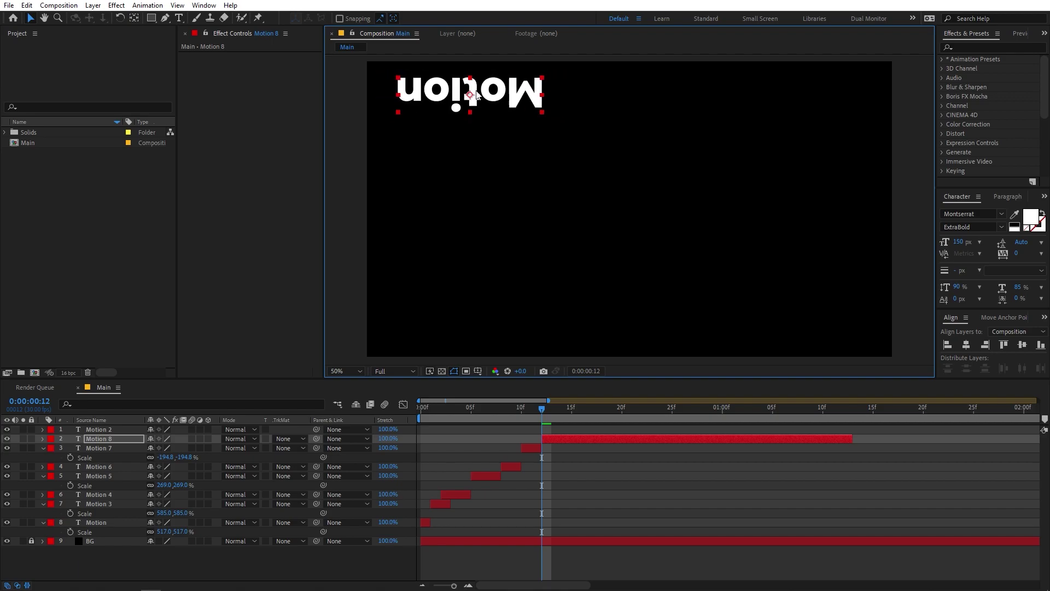
drag(461, 79, 459, 74)
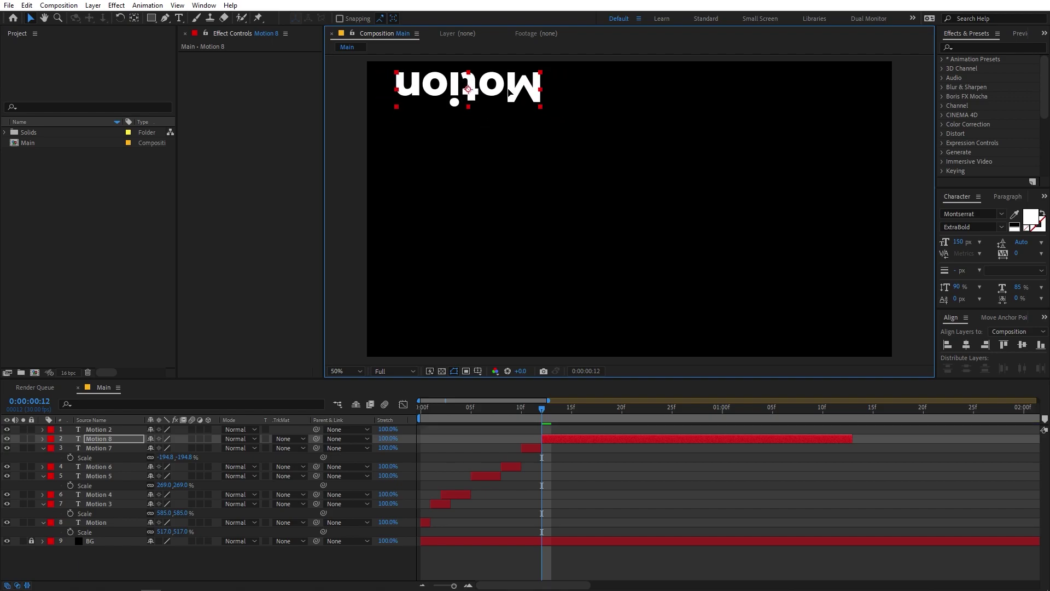
- Split the Motion 8 layer at 0:00:00:14 and centre the new segment horizontally and vertically in the composition
drag(533, 405, 556, 419)
key(ctrl+shift+d)
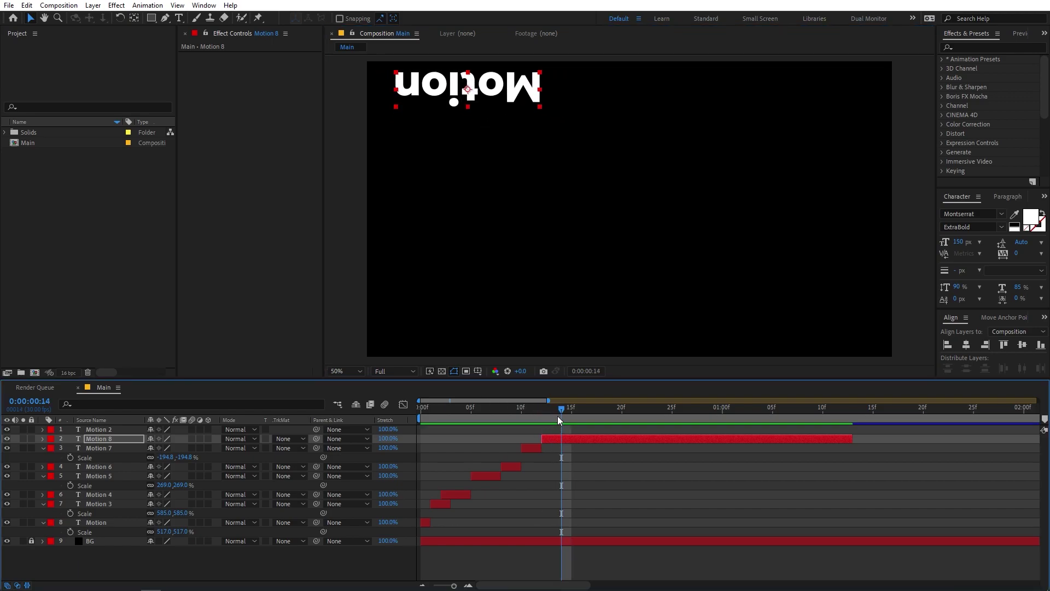
click(969, 345)
click(1022, 344)
- Trim the Motion 9 layer's end at 0:00:00:16 and move the Motion 2 layer to start at that frame
drag(566, 409, 581, 412)
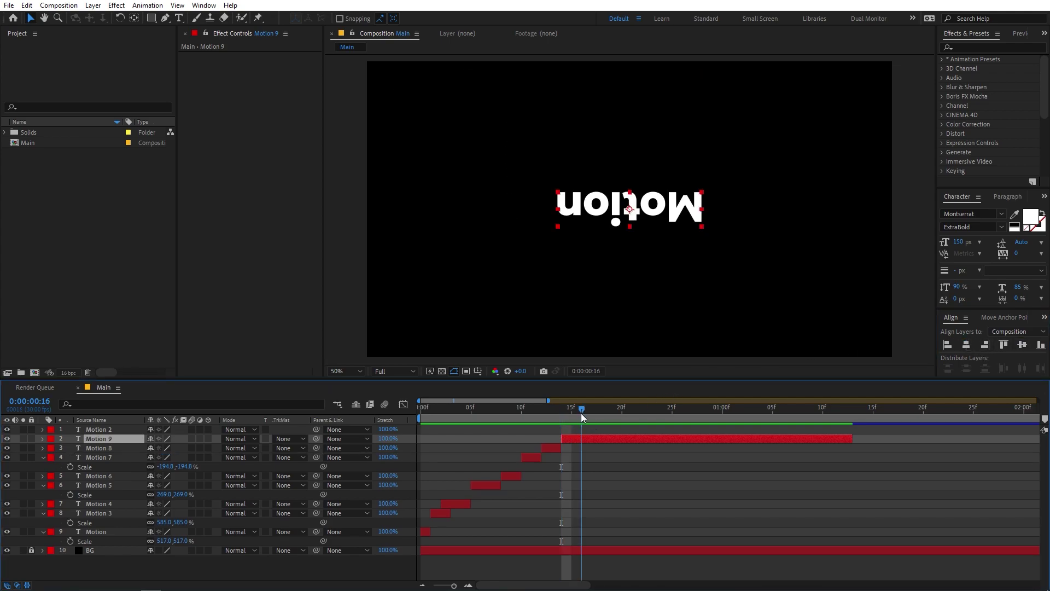
key(alt+])
click(631, 444)
drag(454, 586, 441, 586)
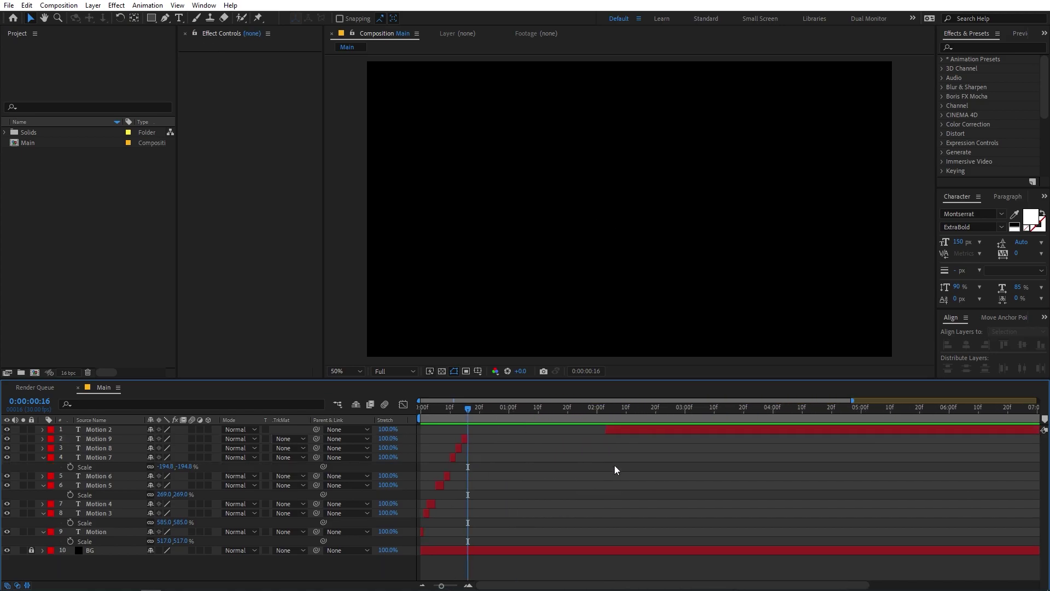
drag(610, 429, 467, 430)
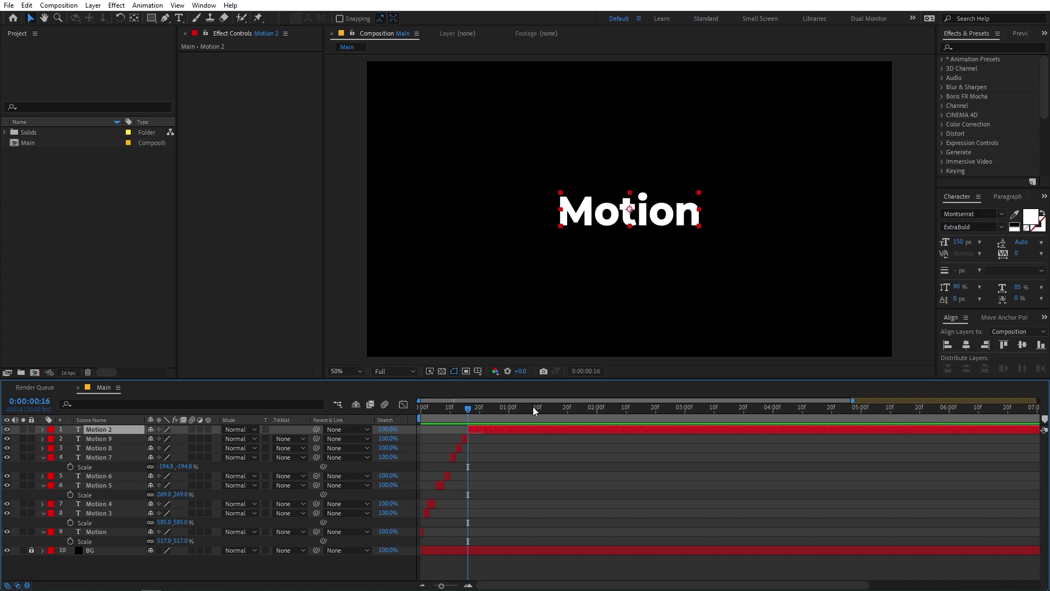
- Play the Motion text animation from the start to check its timing
key(Home)
click(555, 492)
key(space)
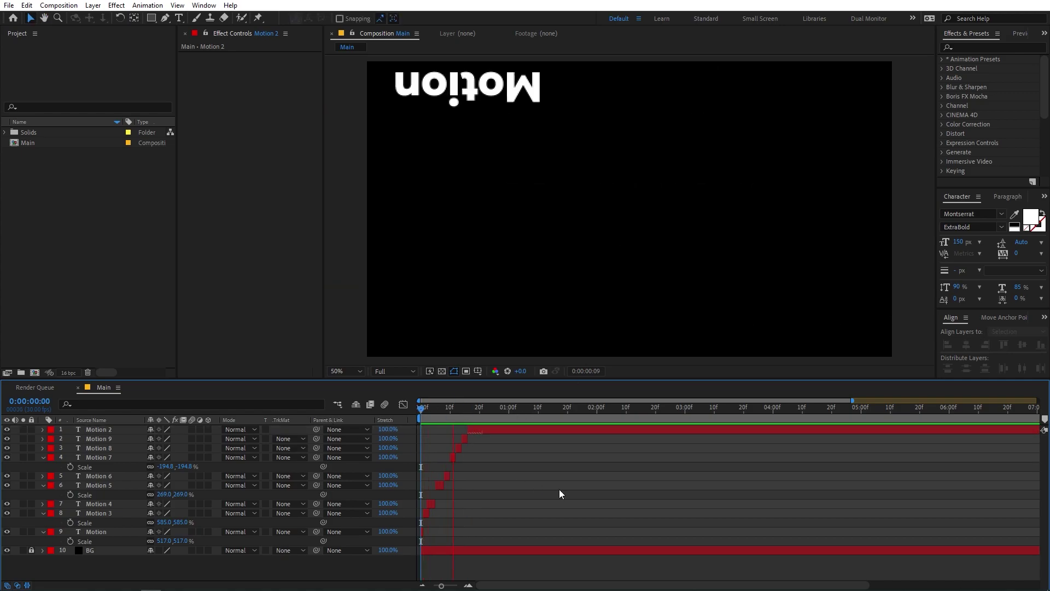
key(space)
key(space)
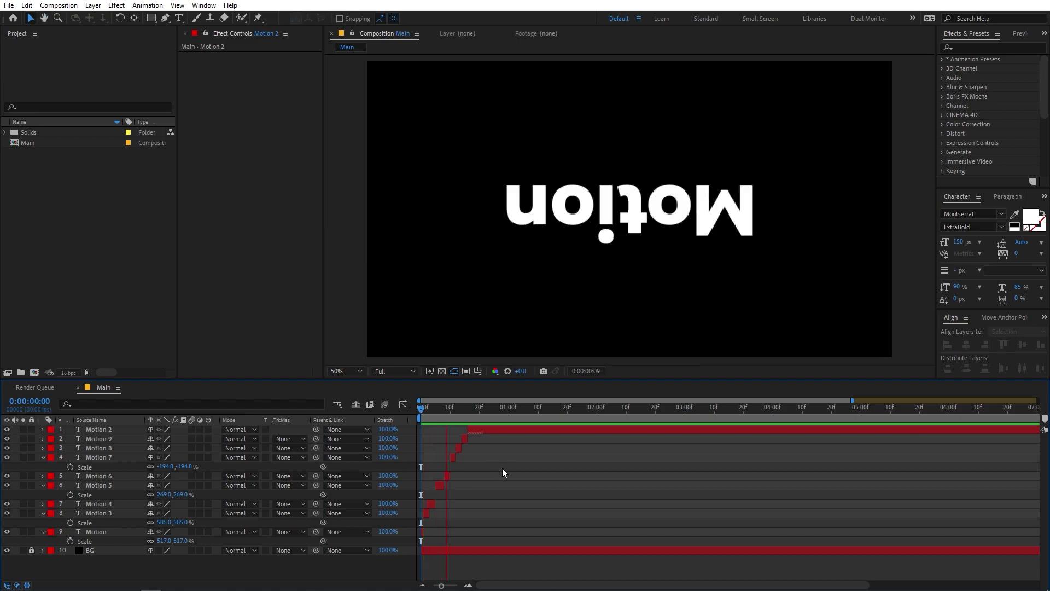
- Move the Motion 5 text slightly down and to the right in the frame, and preview the animation from the start
scroll(513, 414, up, 3)
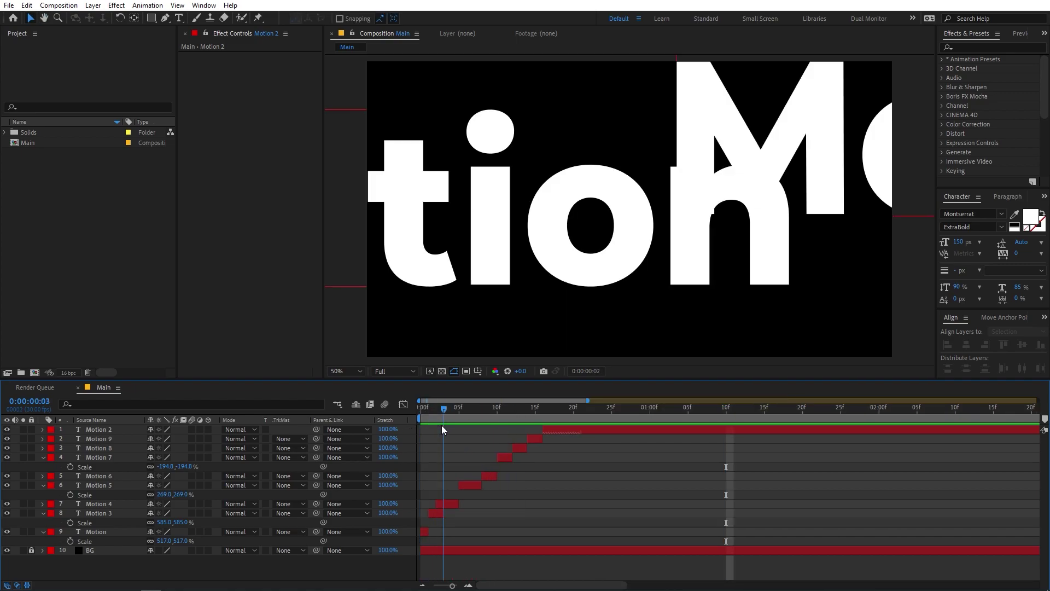
drag(722, 277, 747, 301)
drag(474, 410, 372, 421)
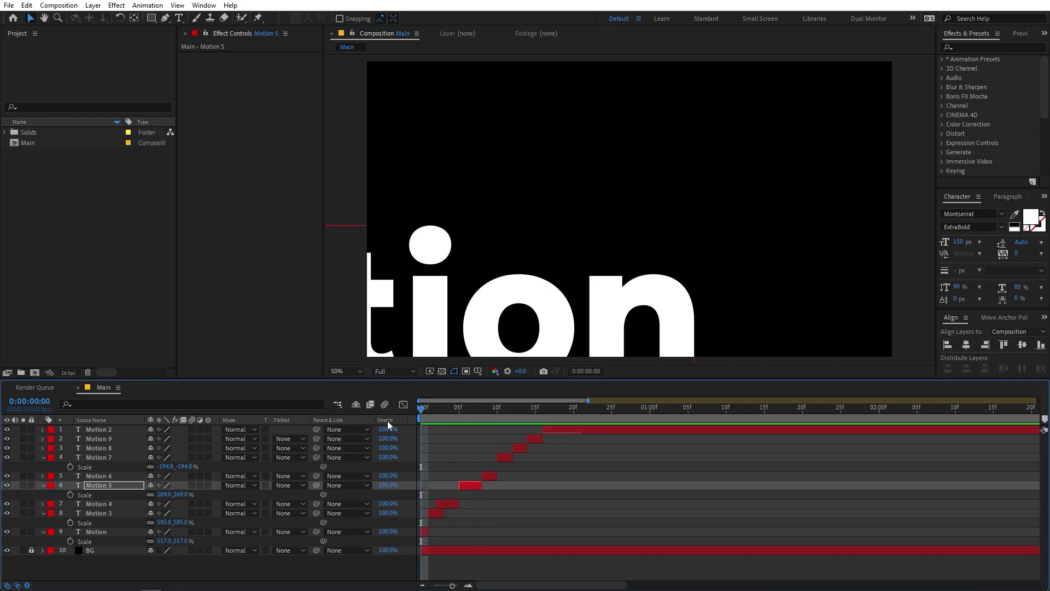
key(space)
key(space)
- At 0:00:00:12, enlarge the Motion 8 text and place it at the frame's upper right, partly outside, and preview the animation
mouse_move(517, 416)
mouse_down()
mouse_move(501, 426)
mouse_move(513, 425)
mouse_up()
drag(396, 100, 604, 156)
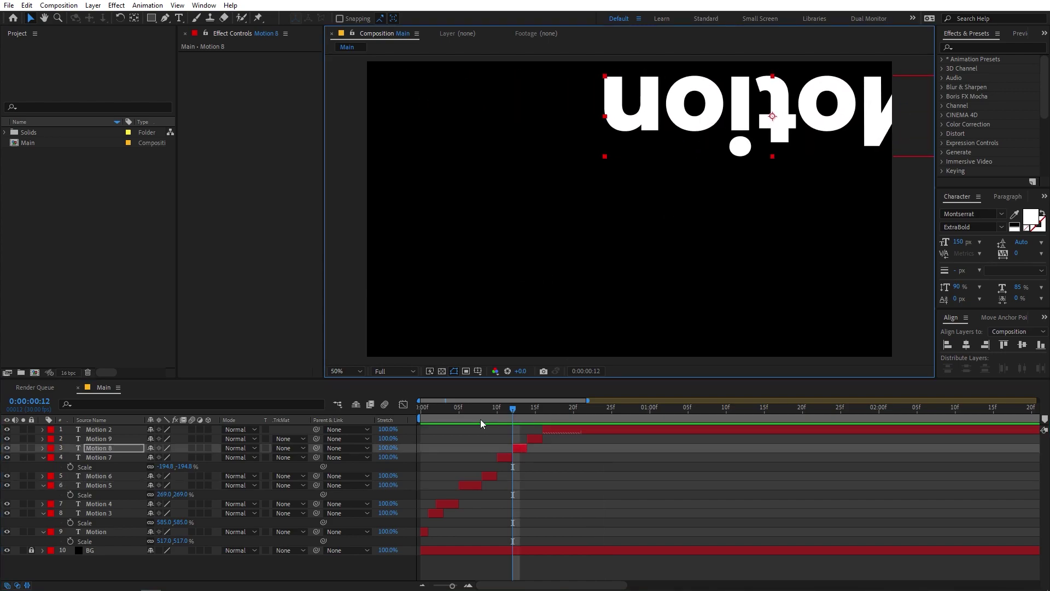
drag(500, 413, 418, 421)
key(space)
- Move the Motion 8 text lower in the frame and replay the animation to check it
click(536, 412)
drag(537, 413, 526, 411)
drag(735, 108, 738, 181)
key(space)
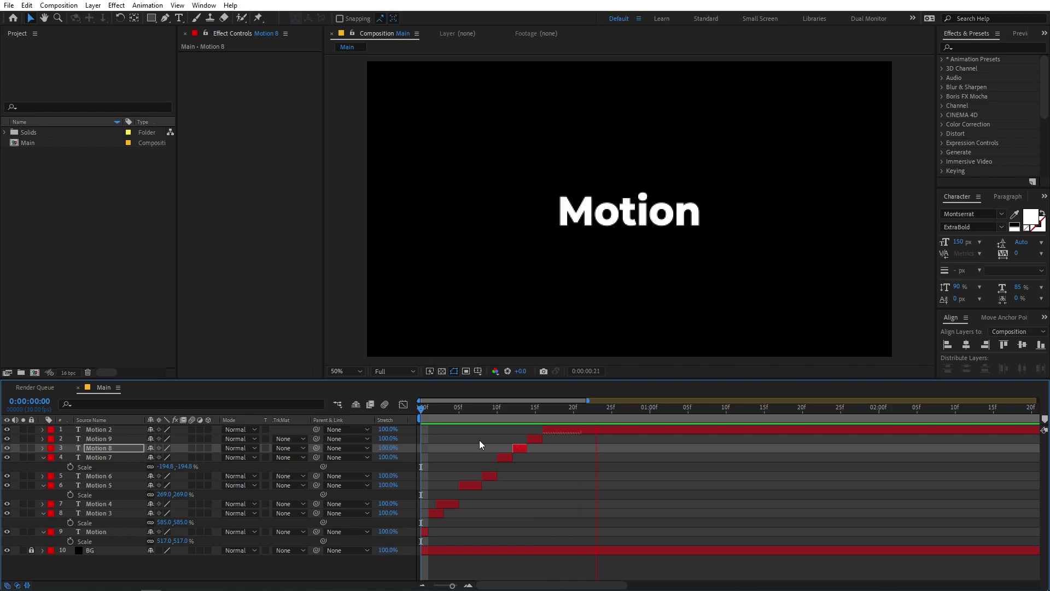
key(space)
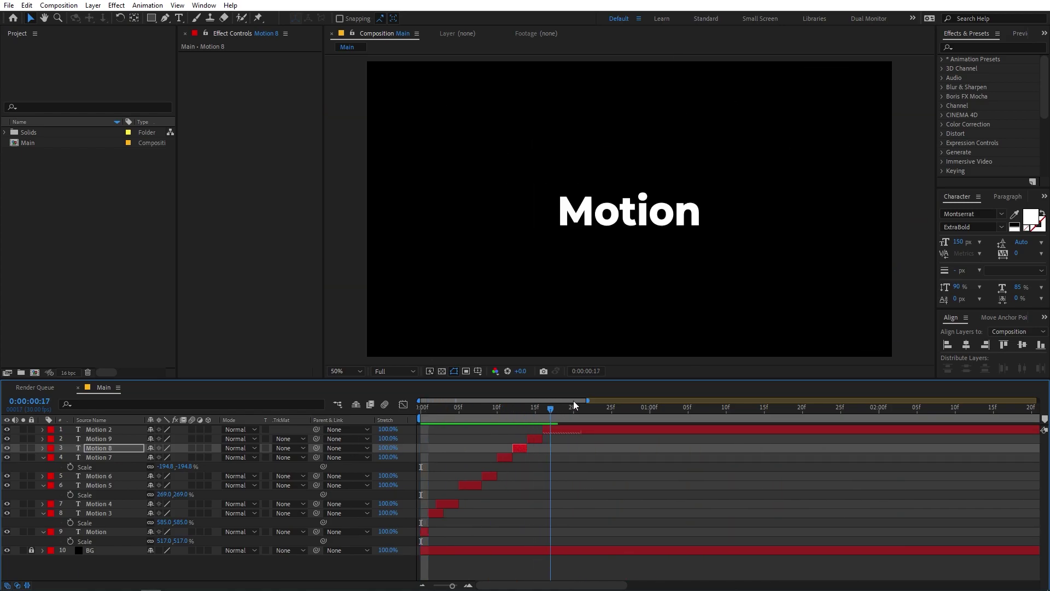
key(space)
key(F2)
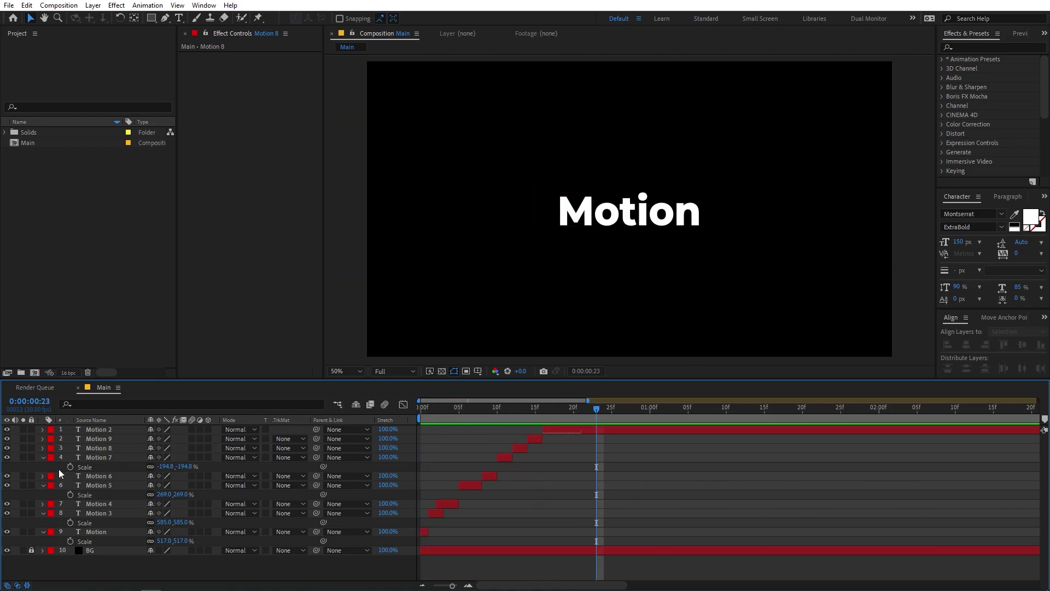
- Collapse the expanded Scale properties of the Motion text layers
click(44, 458)
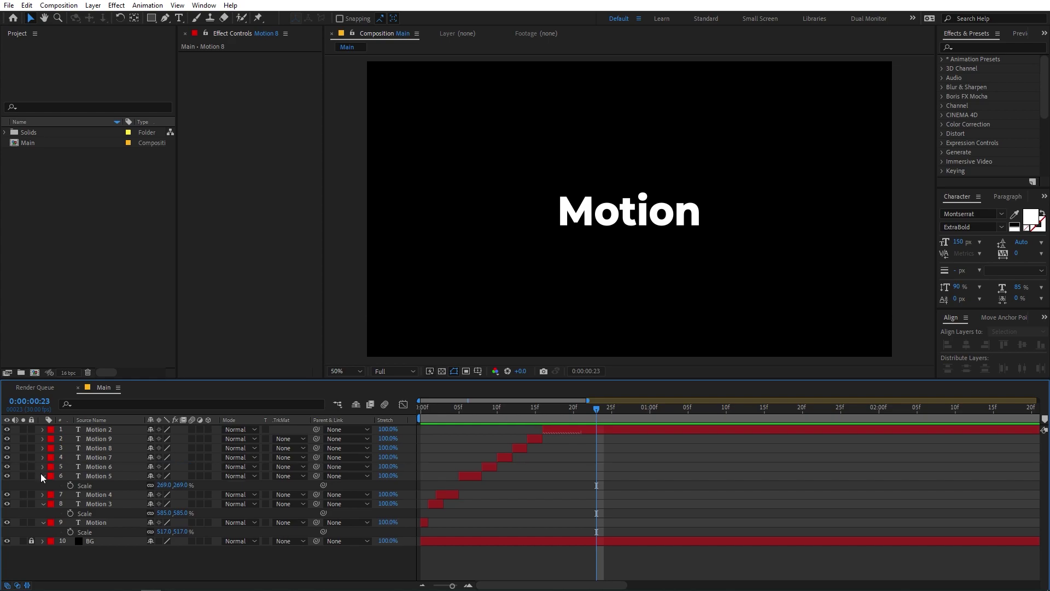
click(43, 476)
click(43, 495)
click(44, 503)
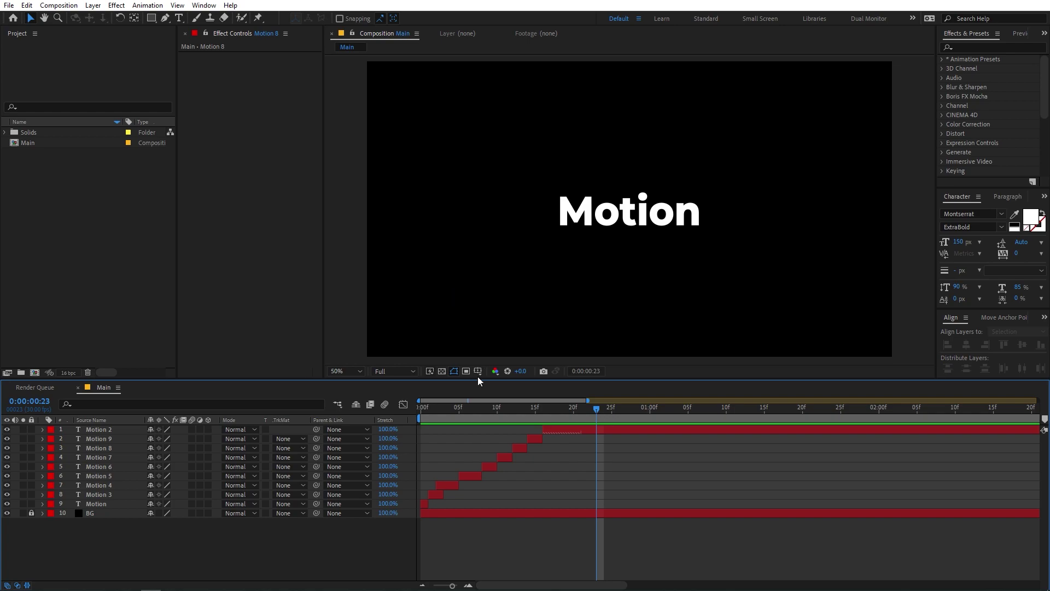
- At frame 0, draw a thin white horizontal bar above the text on a new shape layer, starting beyond the frame's left edge
key(Home)
click(156, 18)
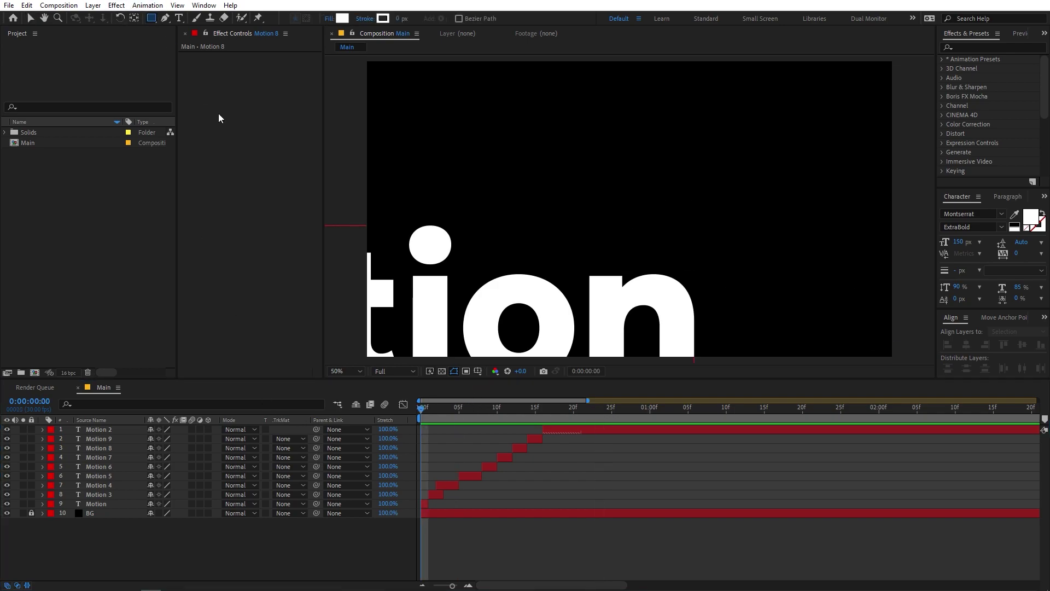
click(482, 533)
mouse_move(351, 186)
mouse_down()
mouse_move(504, 210)
mouse_move(682, 214)
mouse_move(672, 207)
mouse_up()
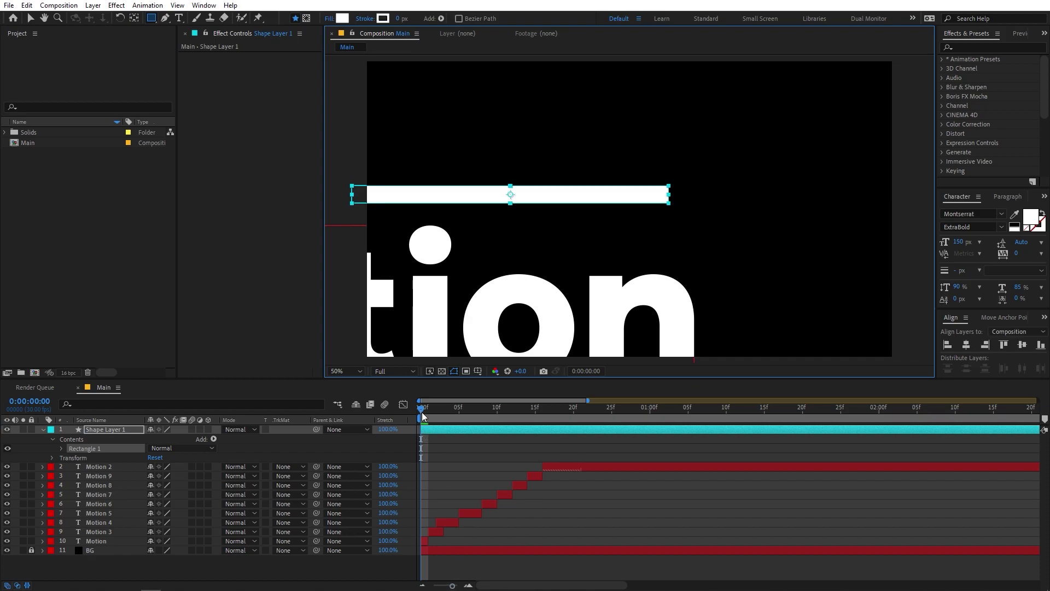
- Split Shape Layer 1 at 0:00:00:01, then move the new segment to the frame's lower right and adjust it there
drag(422, 416, 432, 412)
key(ctrl+shift+d)
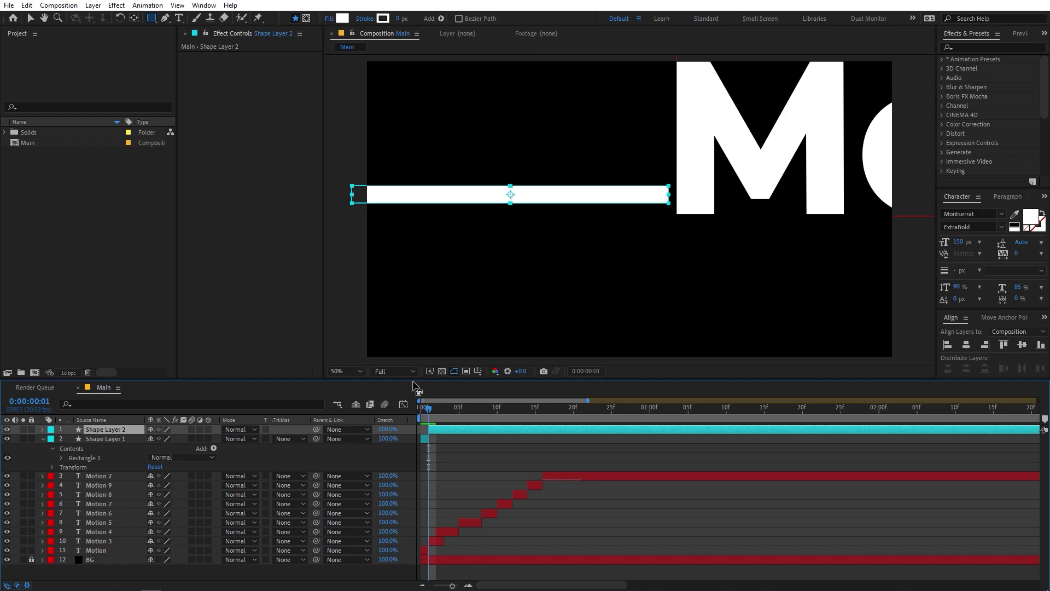
click(29, 19)
drag(569, 201, 783, 314)
drag(802, 251, 863, 270)
- Split Shape Layer 2 at 0:00:00:03 and turn the new segment into a small upright block at the frame's upper right
drag(440, 416, 444, 415)
key(ctrl+shift+d)
drag(816, 292, 639, 91)
drag(809, 133, 790, 101)
- Split Shape Layer 3 at 0:00:00:05 and rework the new segment's shape and placement in the frame
drag(452, 407, 461, 420)
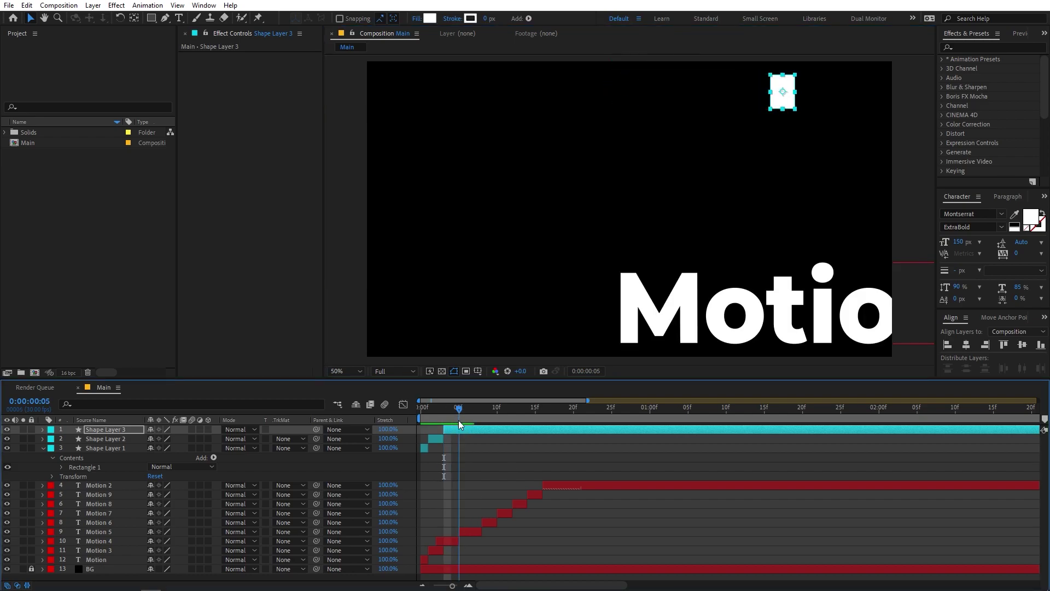
key(ctrl+shift+d)
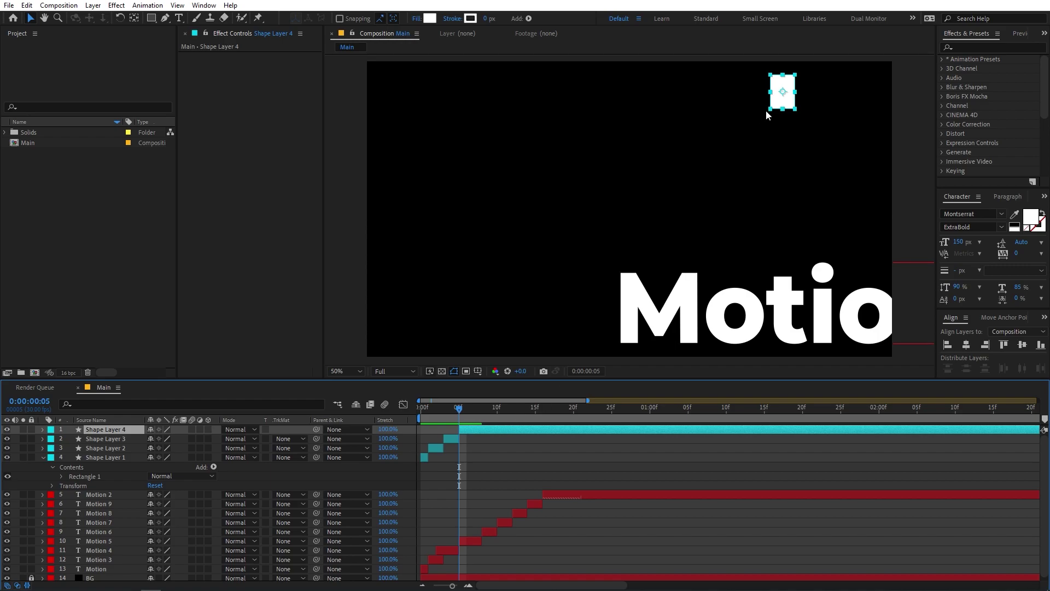
drag(782, 109, 534, 239)
- Split Shape Layer 4 at 0:00:00:08 and make the new segment a long thin bar below the text, extending past the frame's left edge
drag(458, 409, 483, 420)
key(ctrl+shift+d)
drag(544, 258, 787, 124)
drag(712, 122, 641, 298)
- Split Shape Layer 5 at 0:00:00:11 and move the new bar segment up and to the right in the frame
drag(483, 409, 505, 420)
key(ctrl+shift+d)
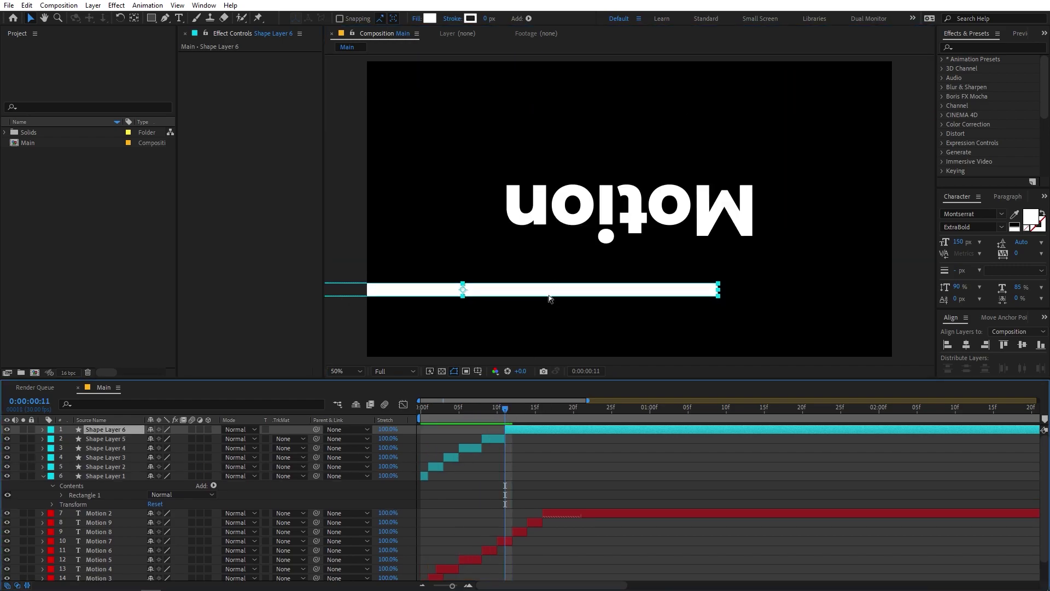
drag(550, 295, 907, 175)
- Split Shape Layer 6 at 0:00:00:14, then shorten the new bar segment and reposition it above the Motion text
drag(505, 409, 528, 413)
key(ctrl+shift+d)
scroll(821, 189, down, 2)
drag(853, 190, 752, 189)
scroll(754, 188, up, 2)
drag(792, 175, 577, 180)
drag(660, 174, 711, 174)
drag(671, 171, 728, 173)
- Split Shape Layer 7 at 0:00:00:16, then adjust the new bar segment and centre it horizontally above the Motion text
drag(527, 409, 542, 411)
key(ctrl+shift+d)
drag(769, 177, 724, 177)
click(966, 344)
- Split Shape Layer 8 at 0:00:00:18 and delete the remaining segment so the bar ends there
drag(542, 411, 558, 413)
key(ctrl+shift+d)
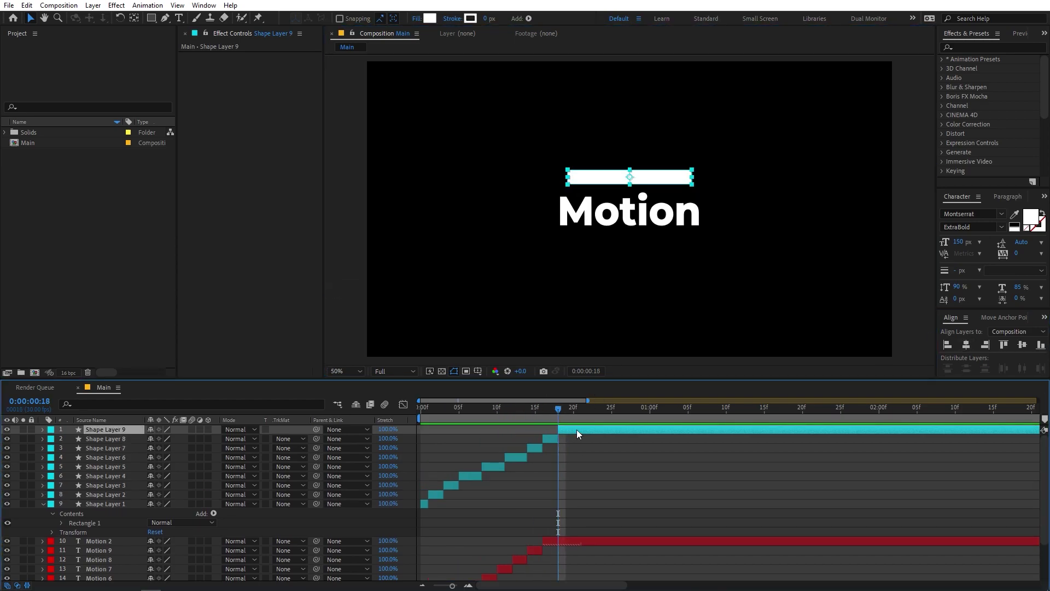
key(Delete)
- Preview the text and bar animation from the start and collapse the properties of Shape Layer 1
key(Home)
key(space)
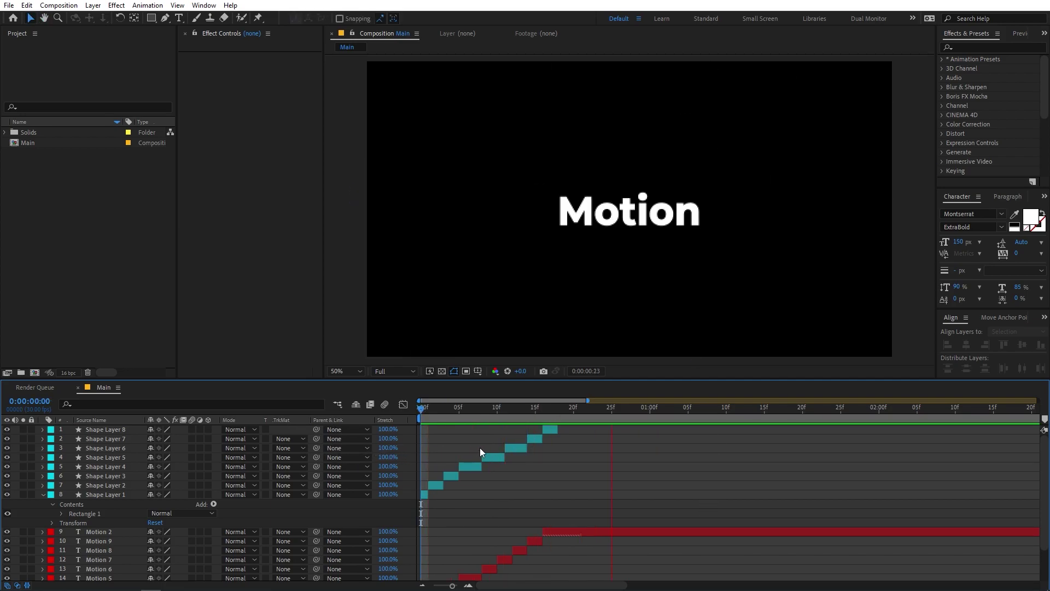
key(space)
click(50, 496)
click(44, 494)
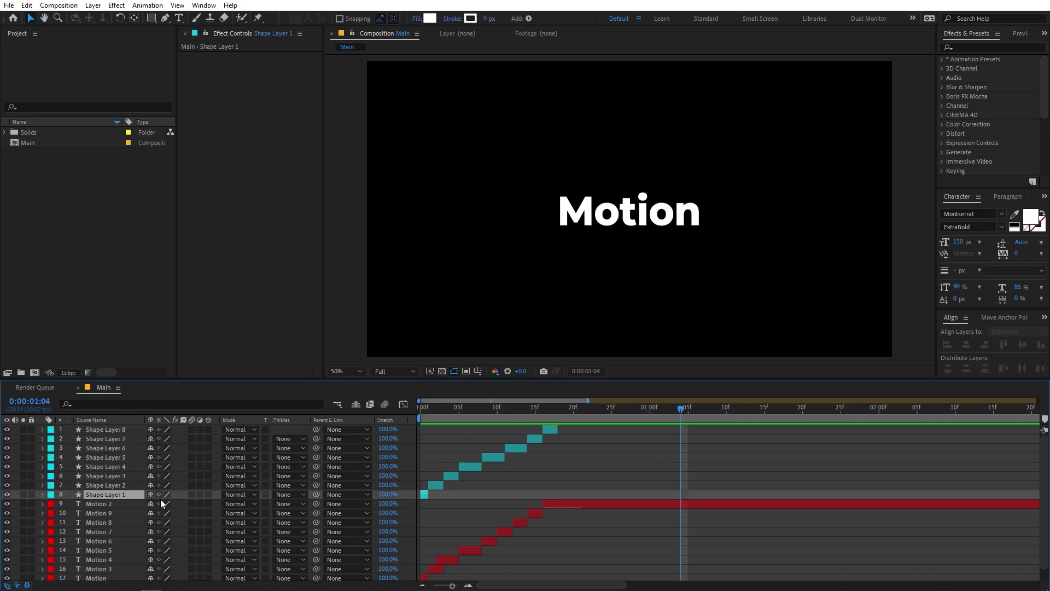
- Pre-compose all the shape and Motion text layers, leaving out BG, into a new composition named Text Animation
click(102, 430)
scroll(103, 432, down, 1)
shift+click(92, 566)
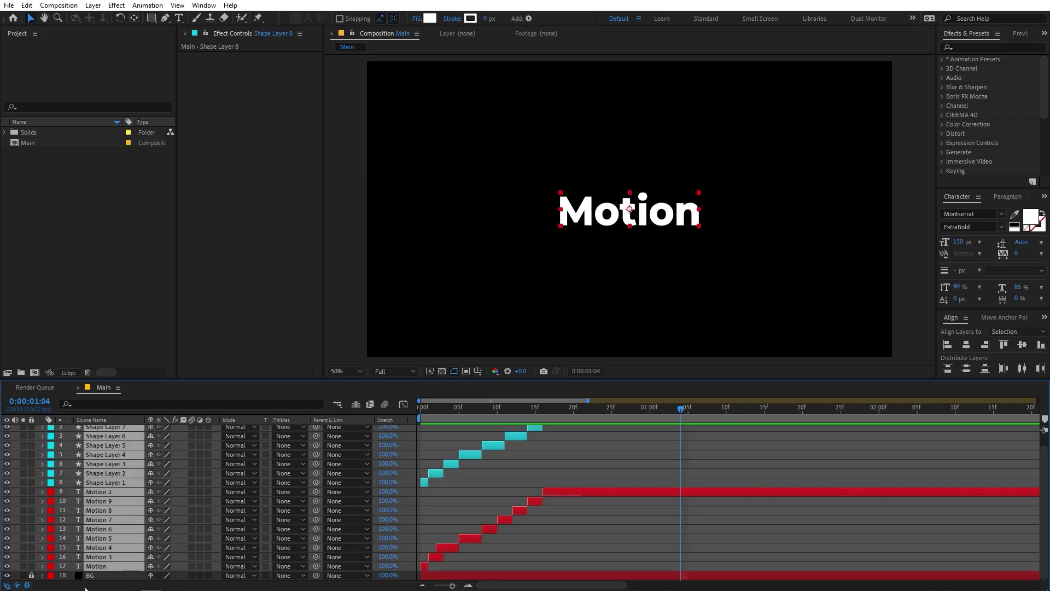
right_click(99, 569)
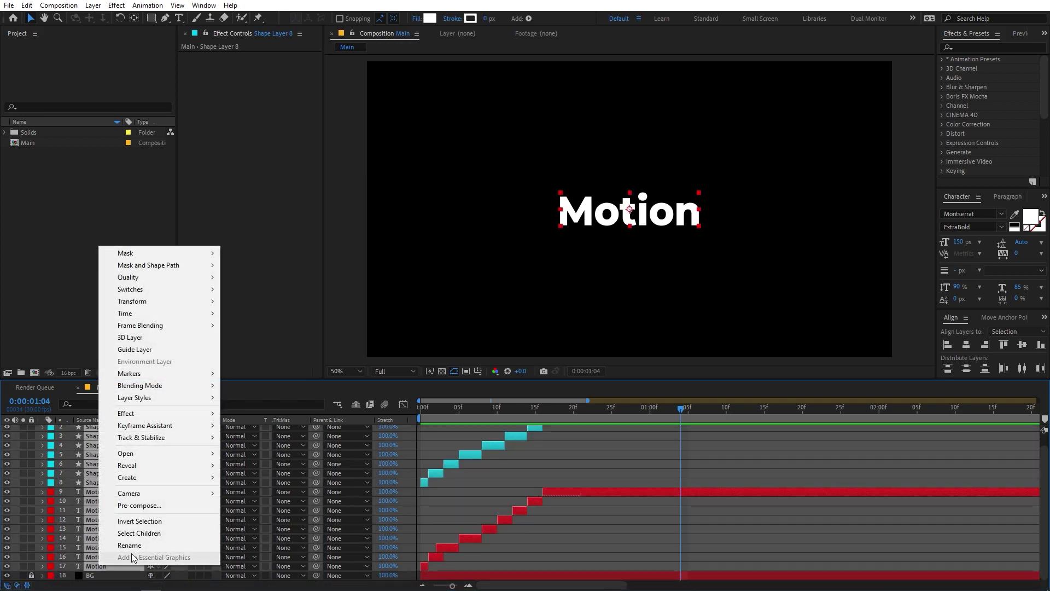
click(123, 503)
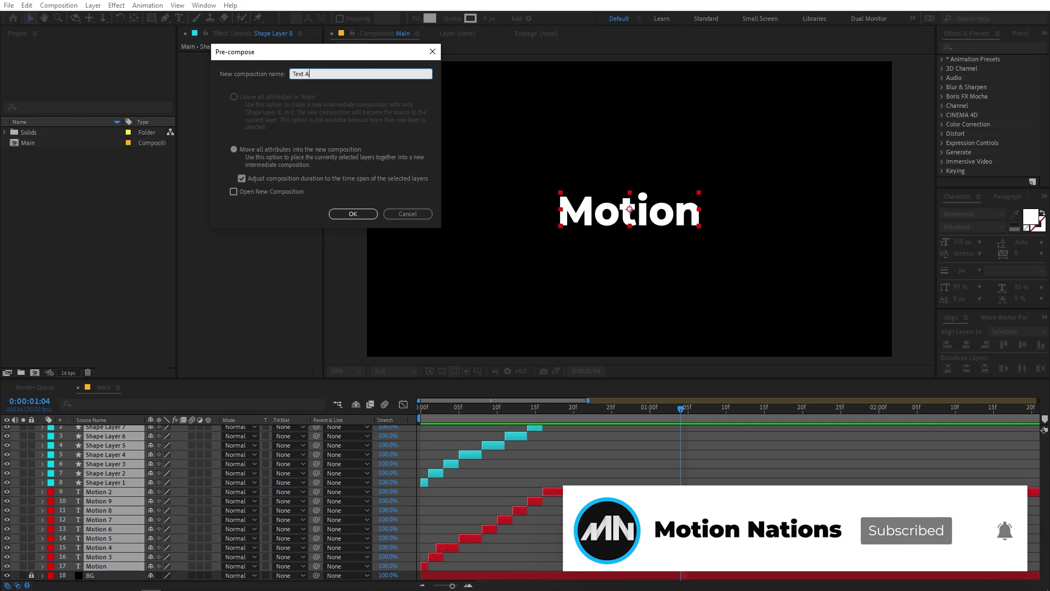
text(Text Animation)
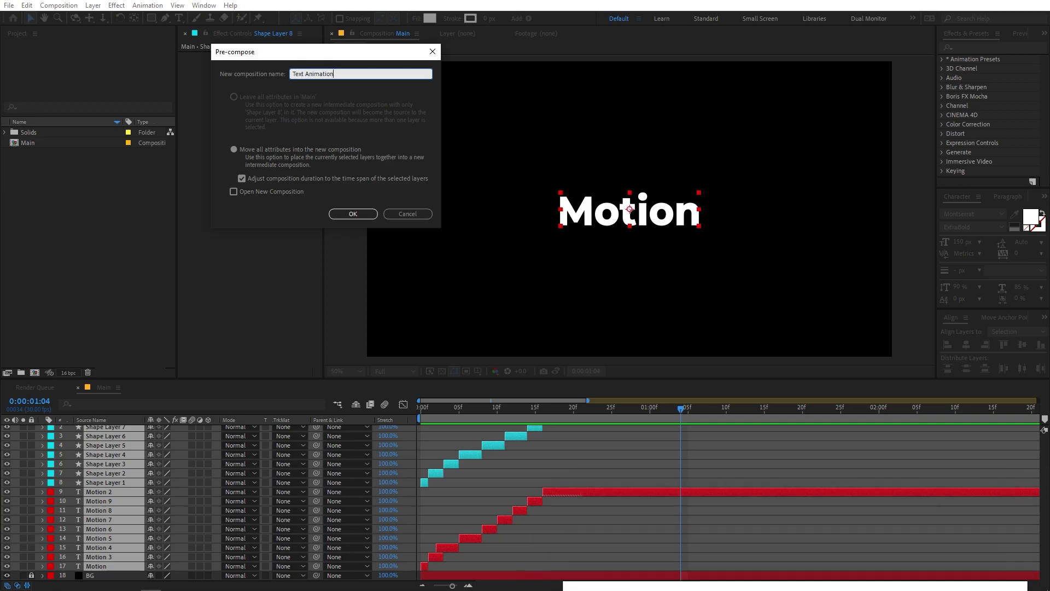
key(Return)
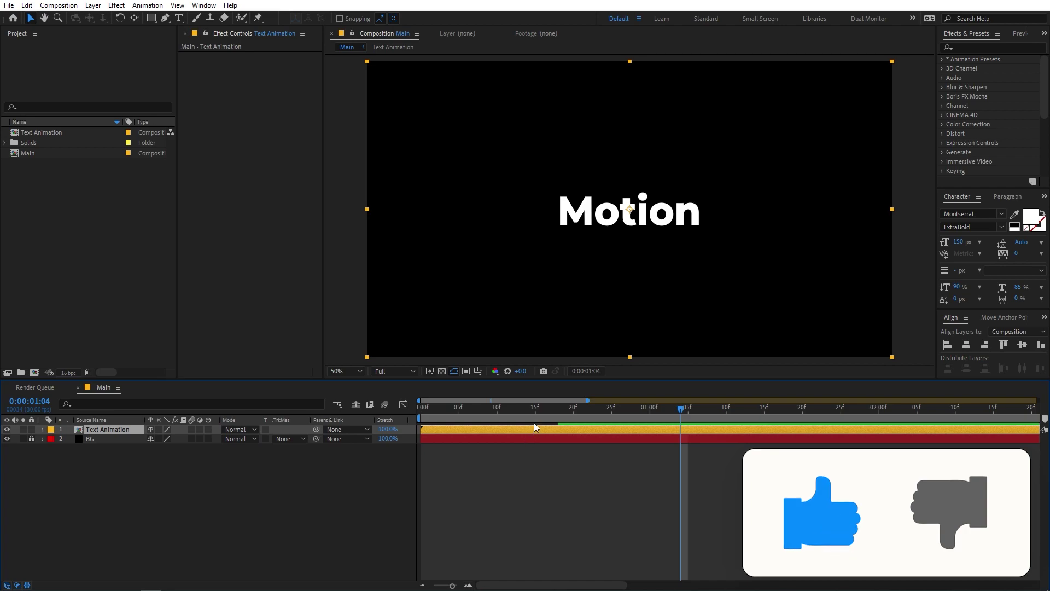
- Return to the start of the composition and duplicate the Text Animation layer three times
key(Home)
drag(420, 429, 397, 439)
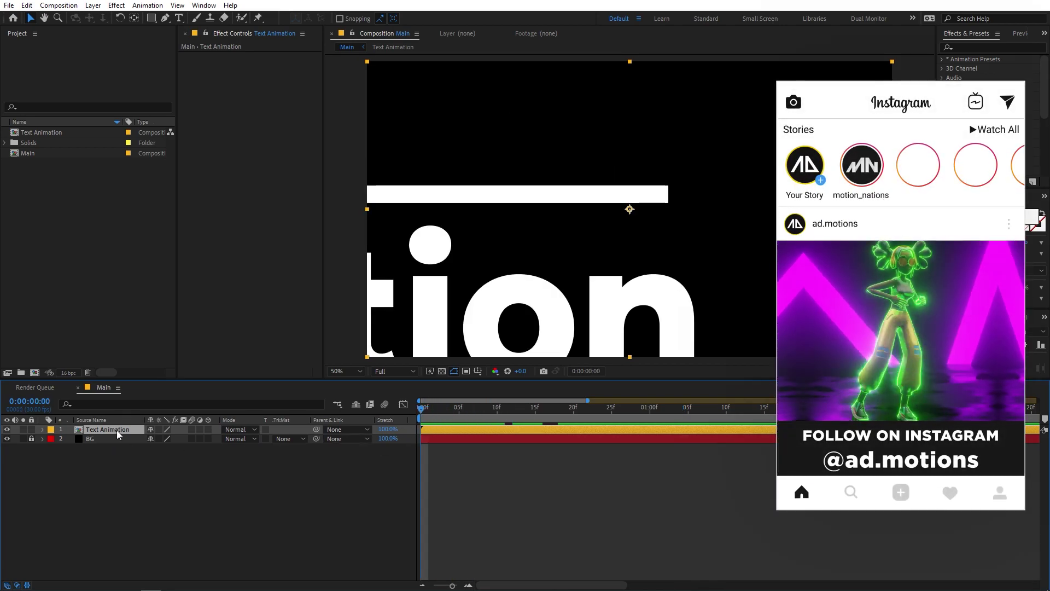
key(ctrl+d)
key(ctrl+d)
key(ctrl+d)
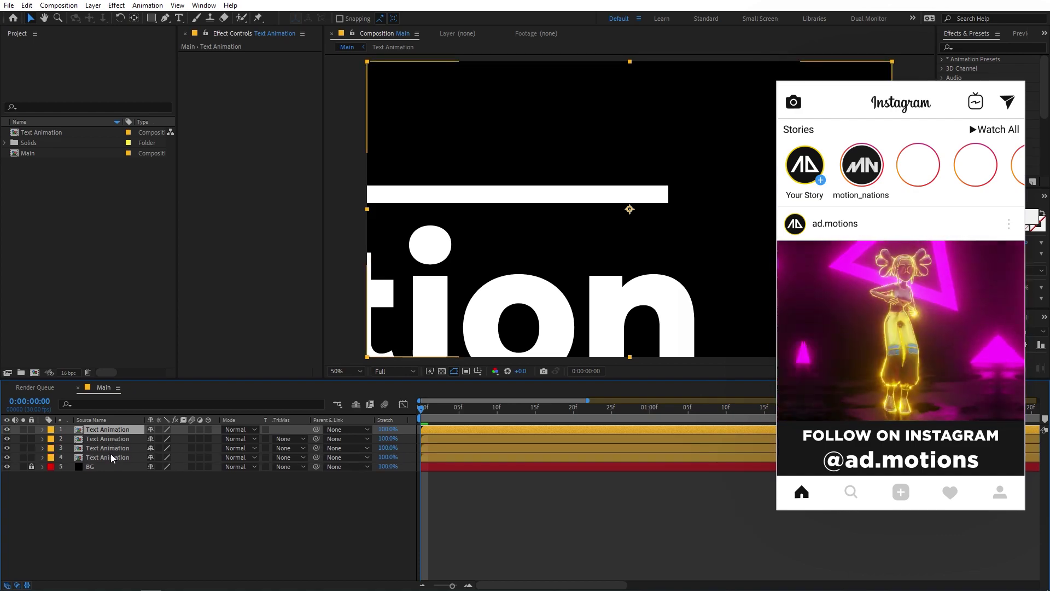
- Apply the Fill effect to the second Text Animation layer and copy it to the third and fourth Text Animation layers
click(111, 459)
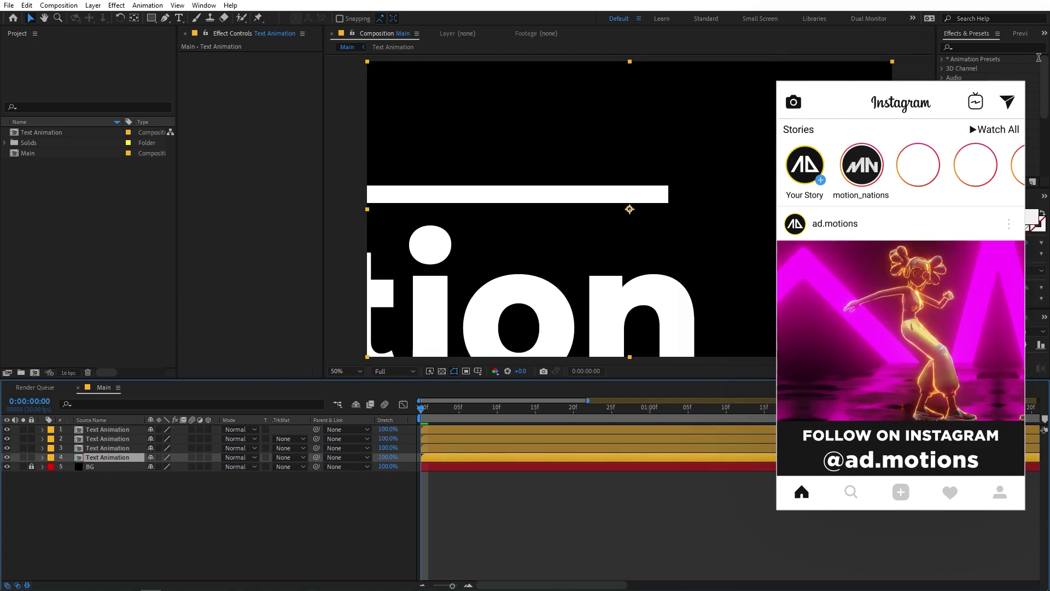
click(986, 49)
text(fill)
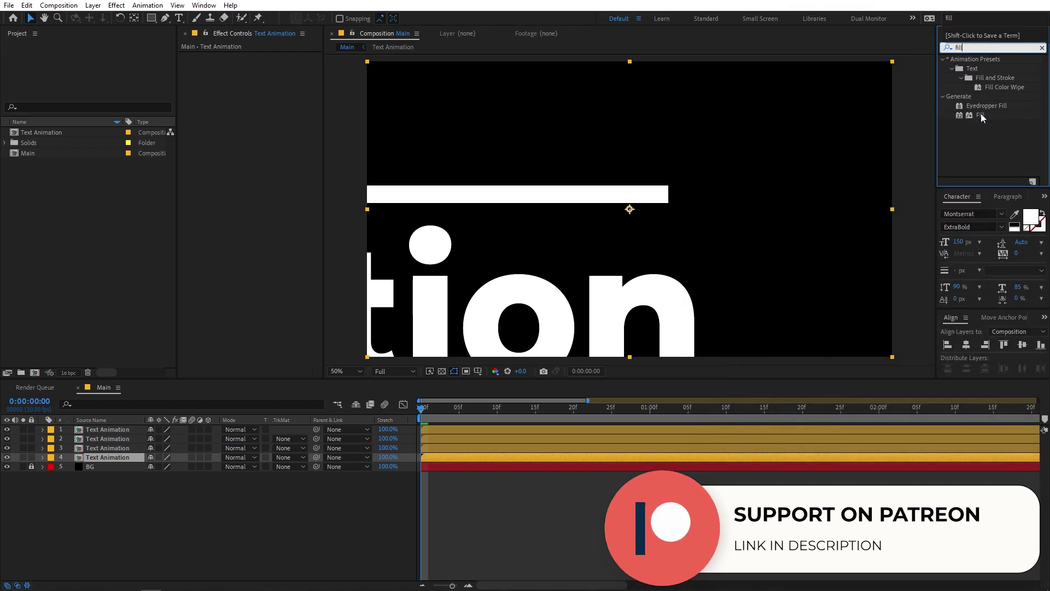
drag(980, 115, 125, 438)
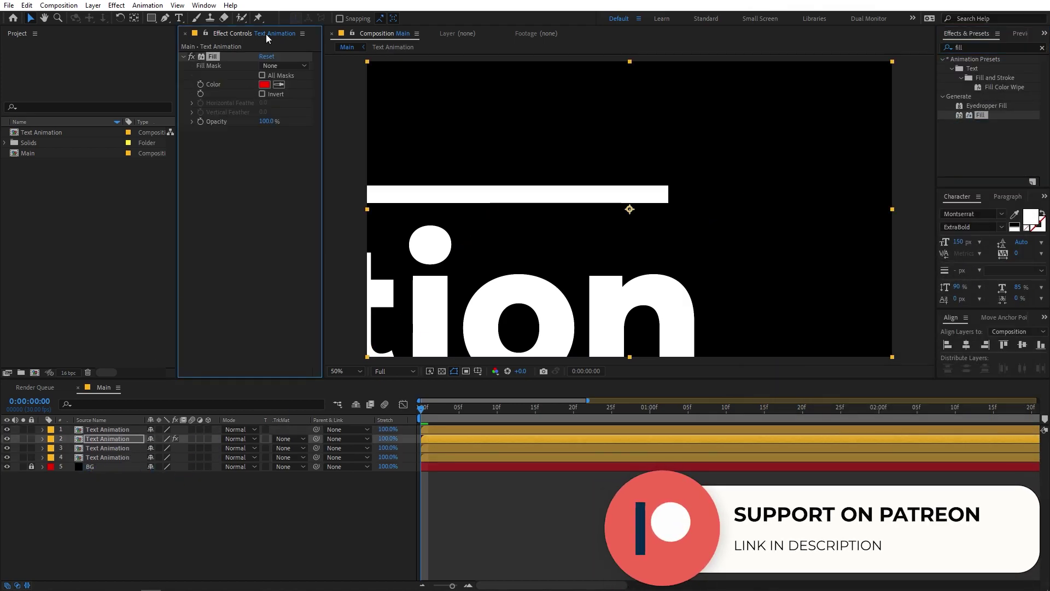
click(117, 447)
key(ctrl+v)
click(116, 457)
key(ctrl+v)
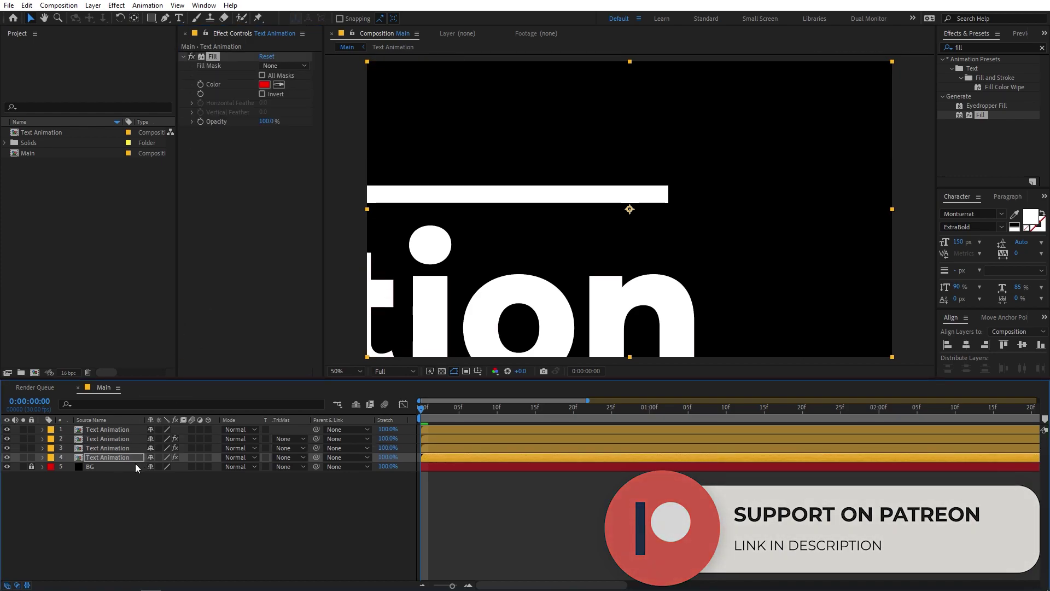
- Set the Fill colour to blue on the third Text Animation layer and to green on the fourth
click(122, 447)
click(264, 84)
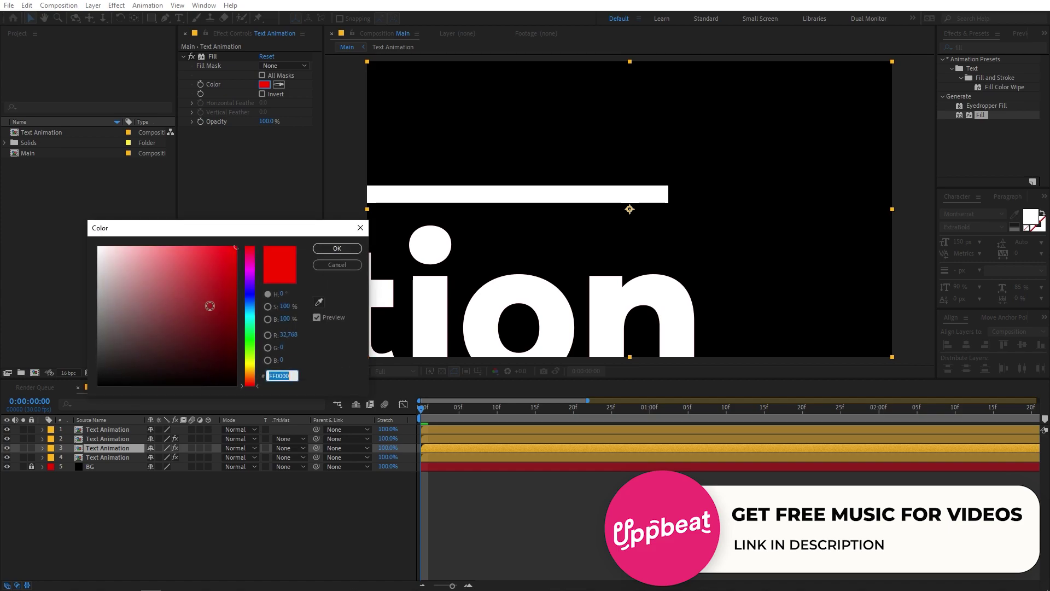
mouse_move(243, 303)
mouse_down()
mouse_move(250, 311)
mouse_move(250, 297)
mouse_up()
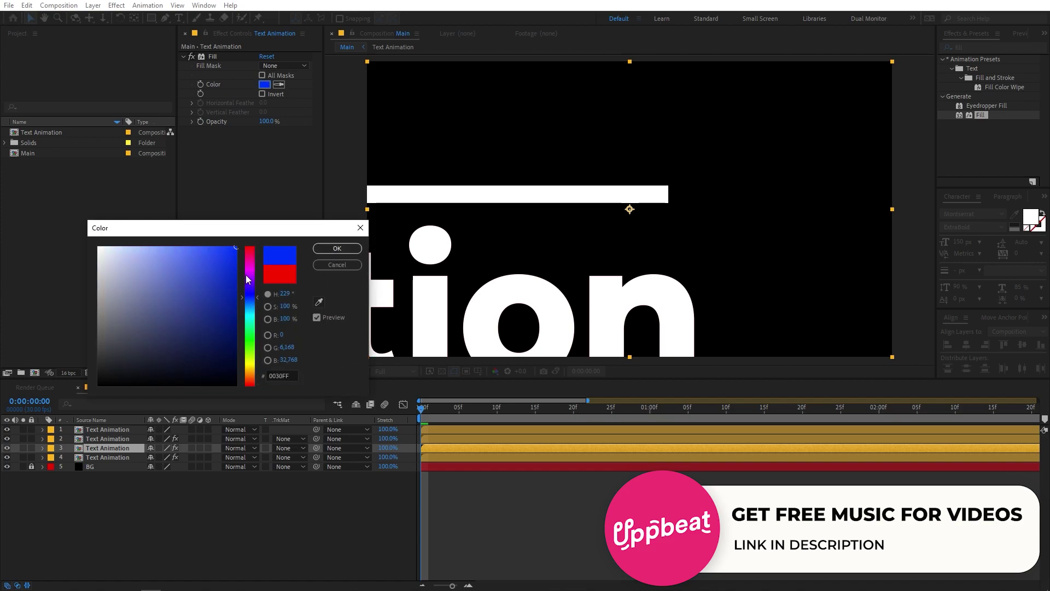
click(337, 249)
click(116, 457)
click(265, 84)
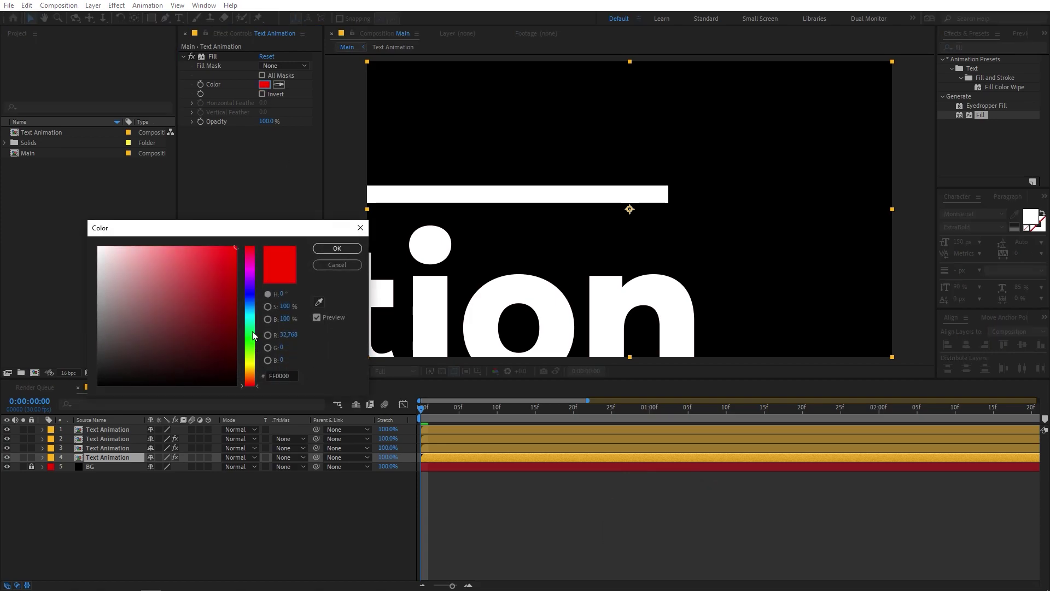
click(252, 332)
click(337, 249)
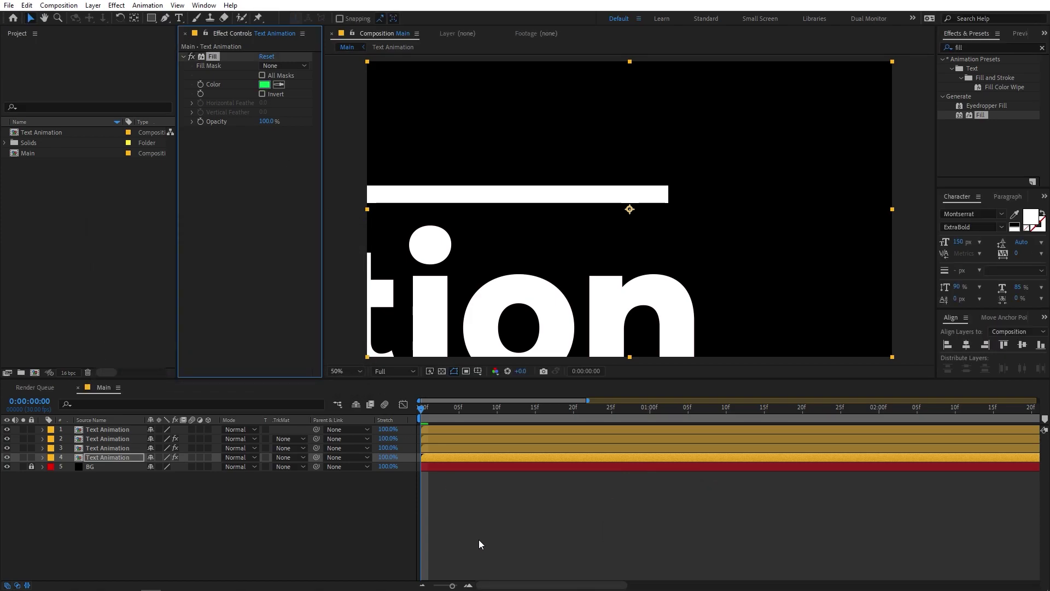
- Stagger the coloured Text Animation copies, starting red and blue at frame 3 and green at frame 1, with red stacked below blue
drag(452, 585, 455, 585)
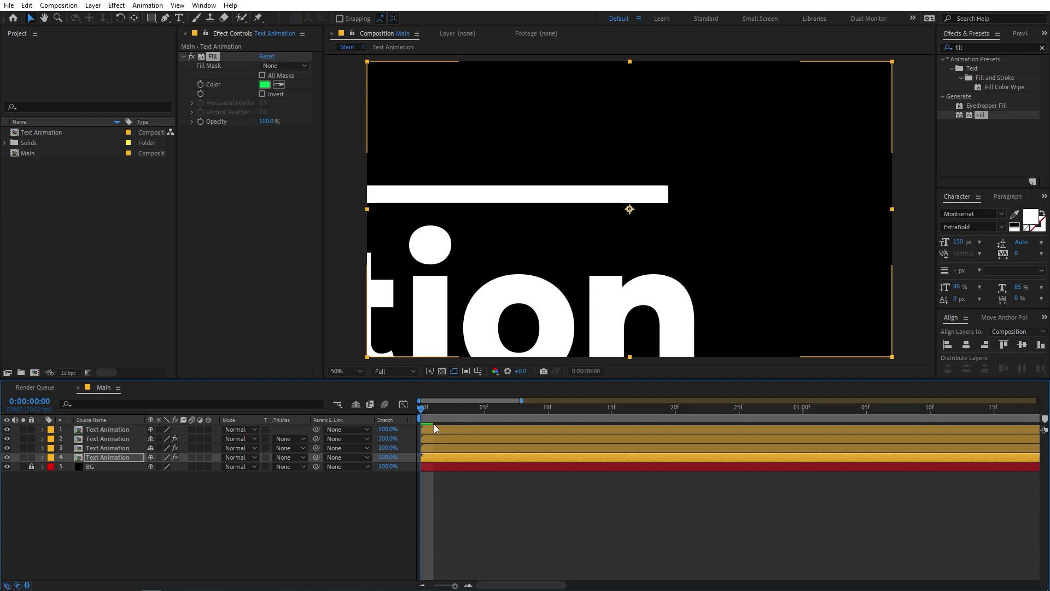
drag(437, 437, 444, 459)
key(space)
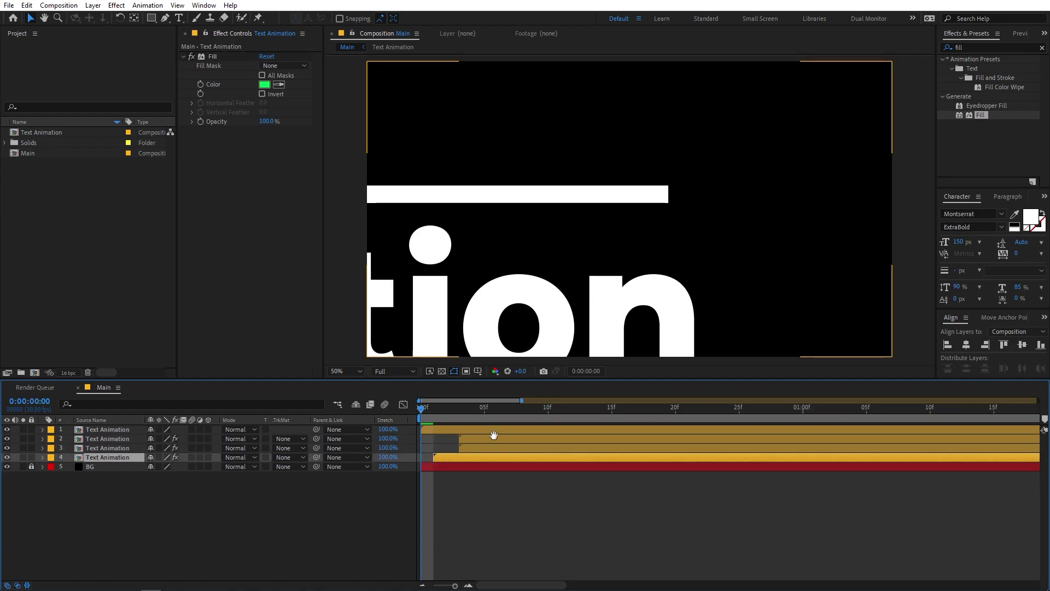
drag(514, 412, 444, 448)
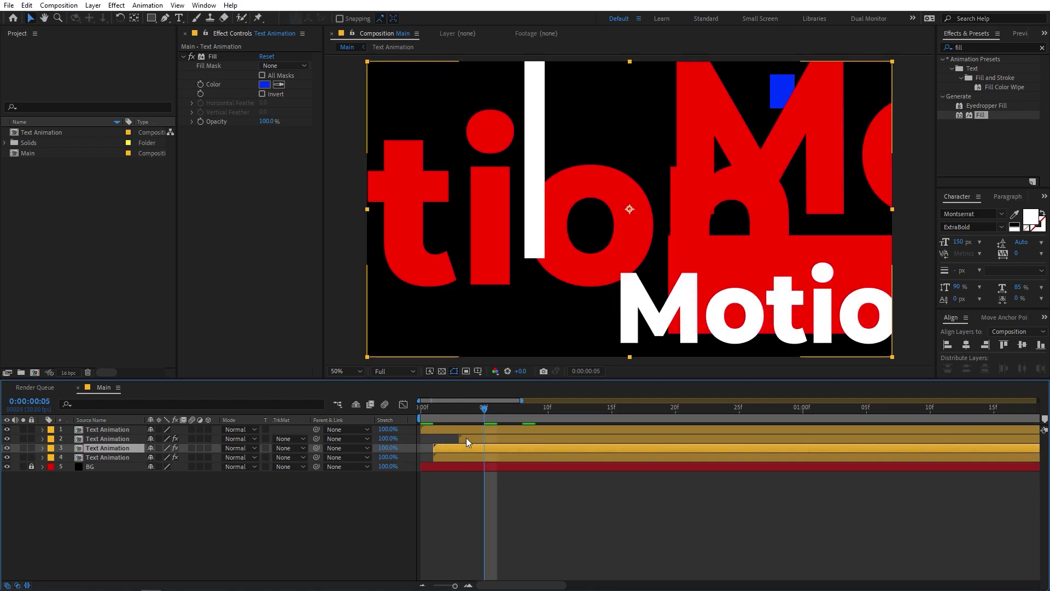
drag(132, 439, 140, 453)
drag(458, 438, 487, 438)
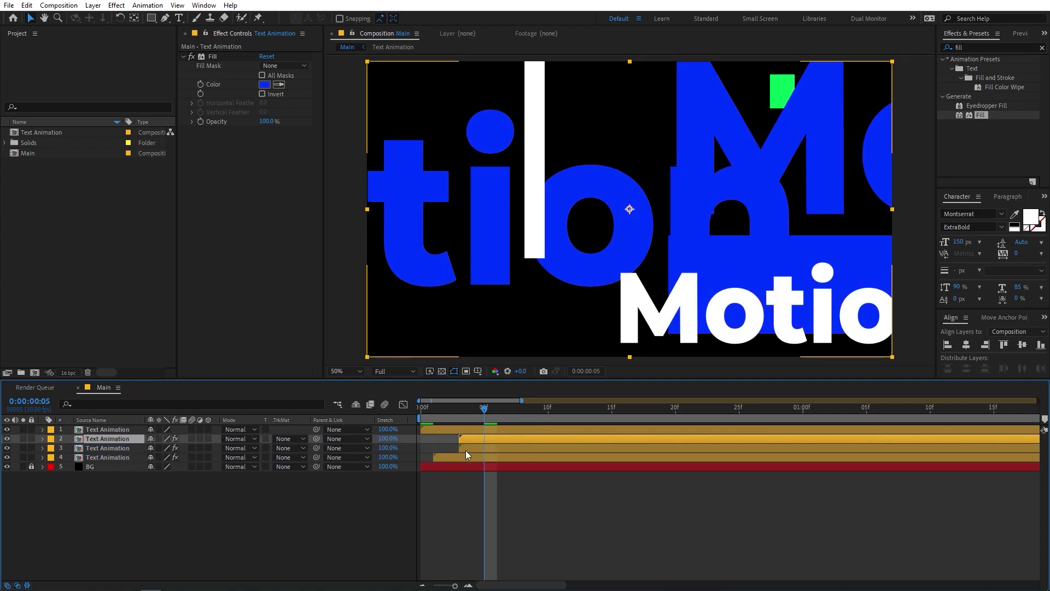
- Set the blending mode of the three coloured Text Animation copies to Add
shift+click(107, 456)
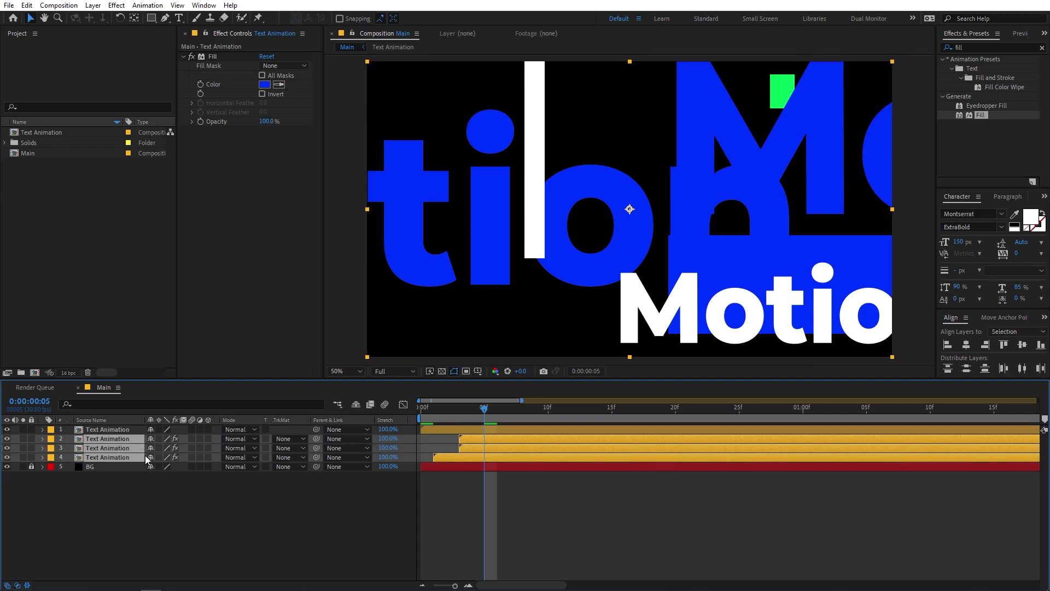
click(254, 440)
click(276, 228)
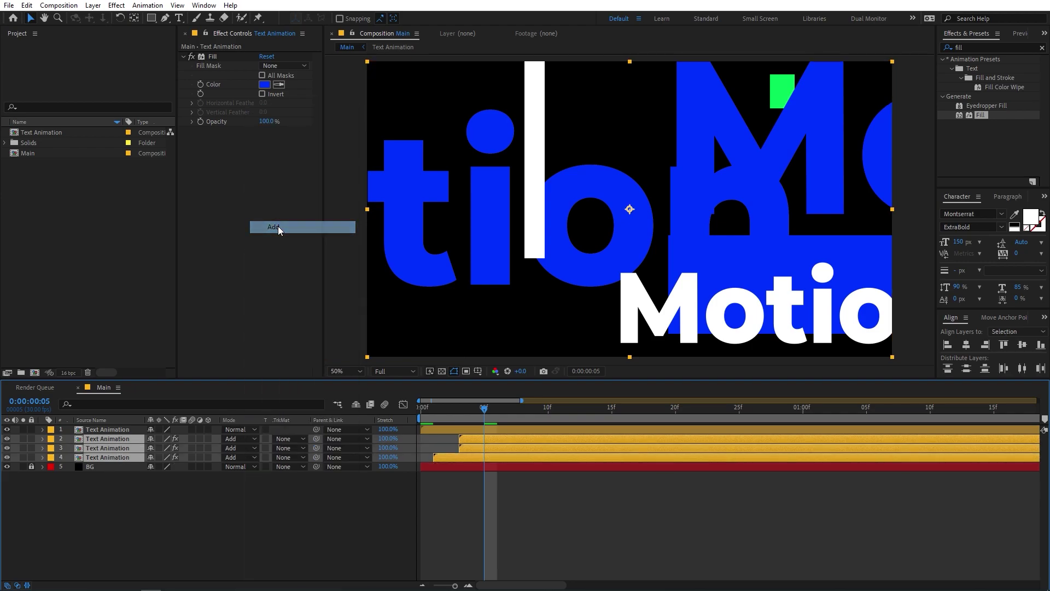
click(460, 499)
- Shift the blue Text Animation copy to start at frame 1 and the red copy at frame 4, and preview the result
click(121, 449)
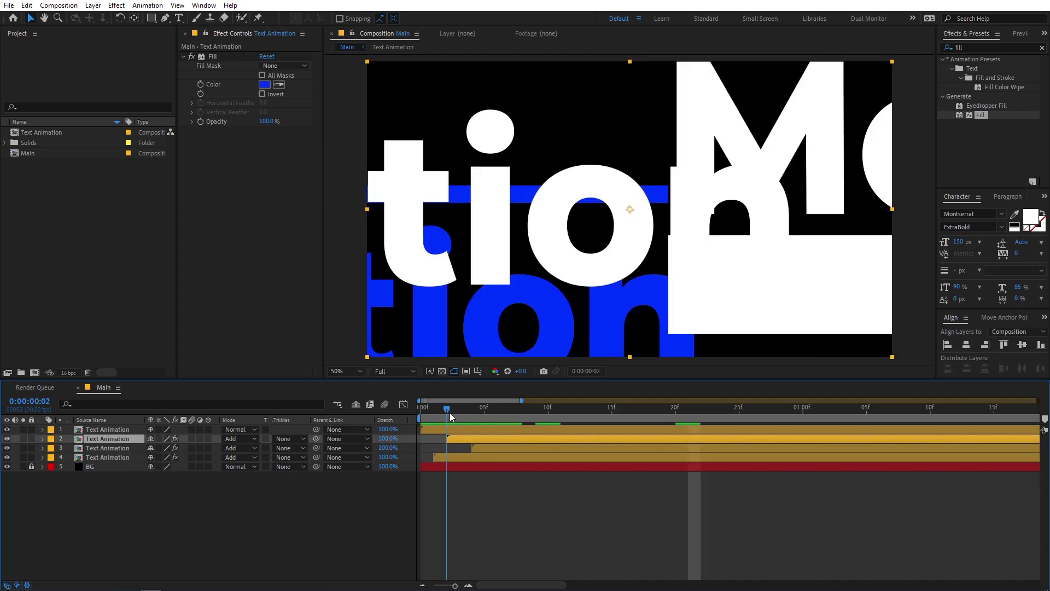
drag(451, 417, 533, 414)
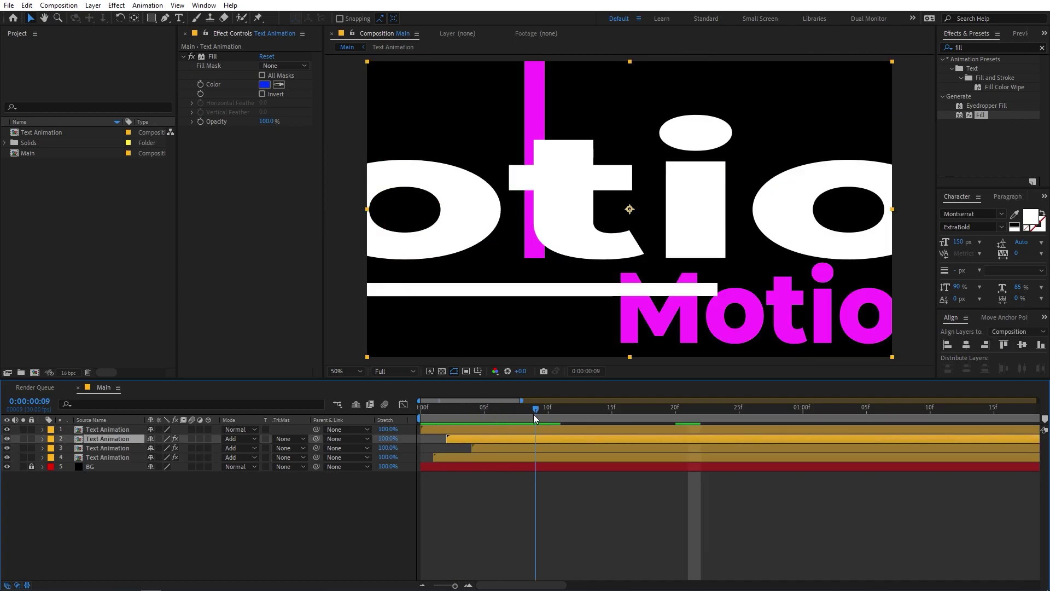
drag(461, 438, 422, 433)
click(445, 415)
key(space)
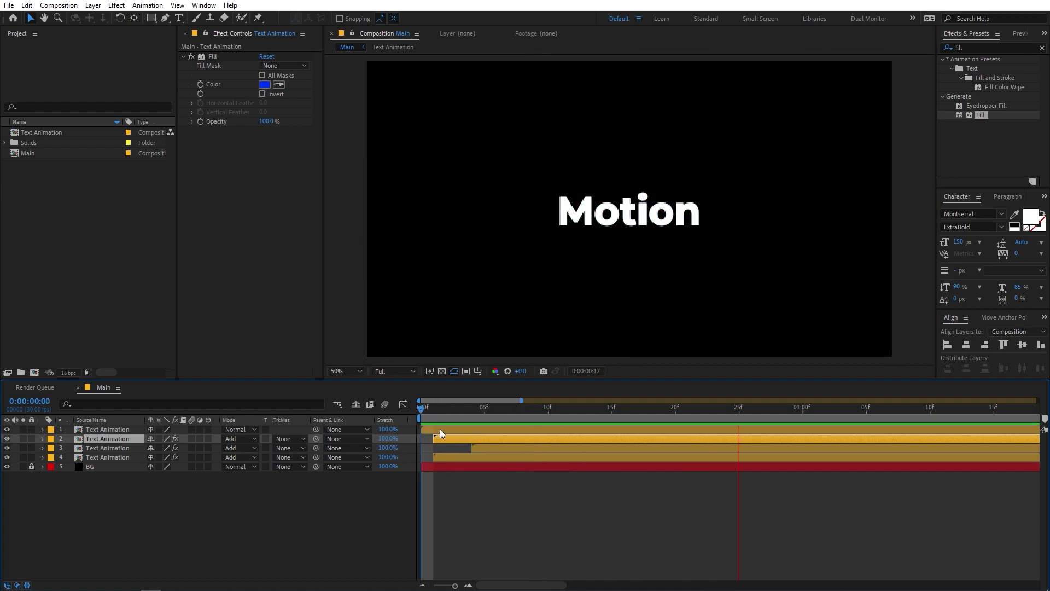
key(space)
key(space)
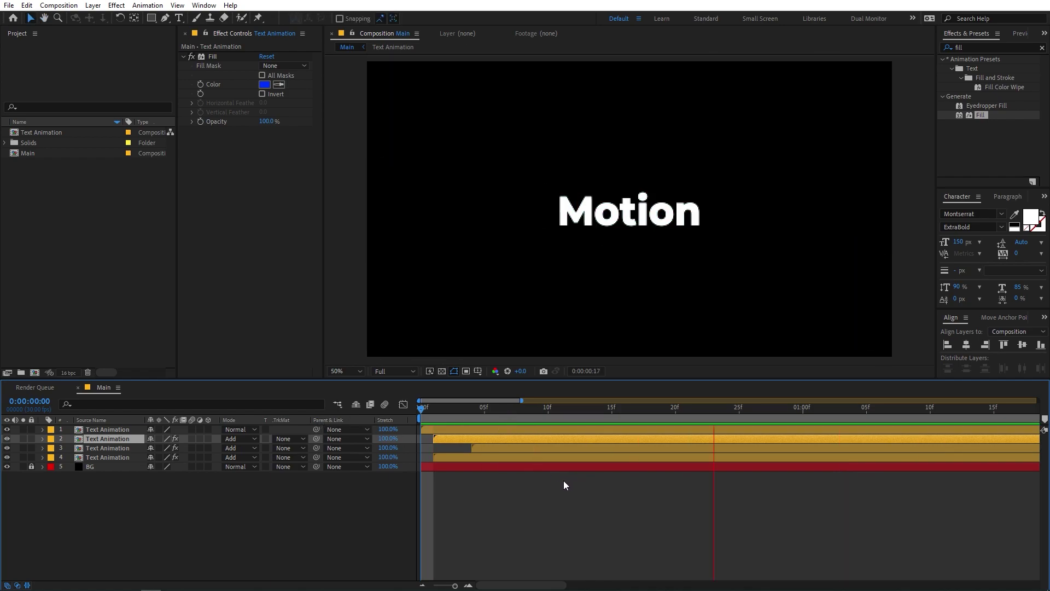
- Move the red Text Animation copy to start at frame 3 and preview the colour offset
key(space)
drag(544, 414, 496, 450)
key(space)
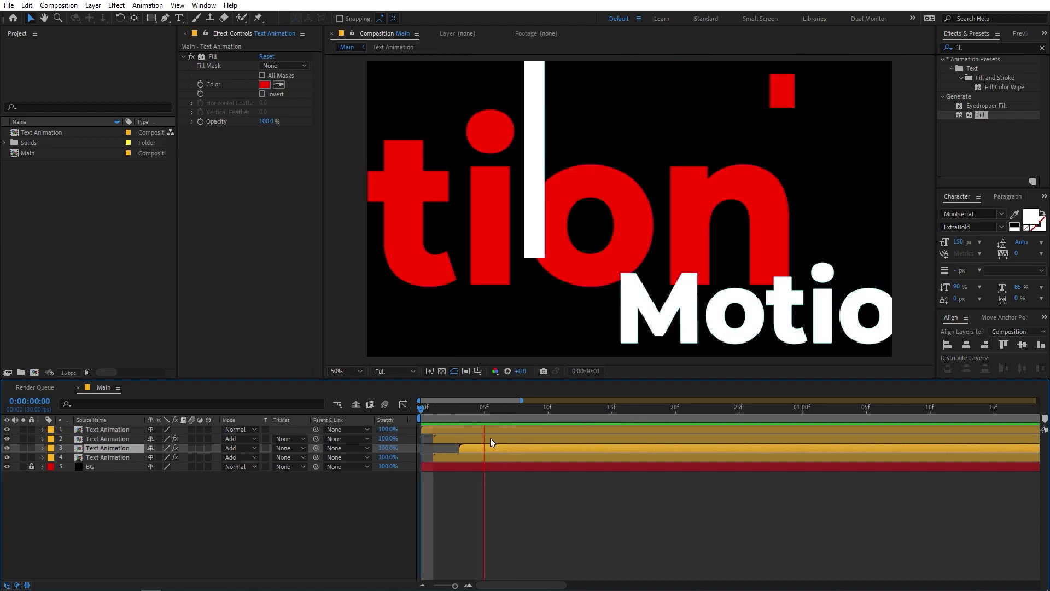
key(space)
- Try starting the red Text Animation copy at frame 2, preview it, and undo the shift
drag(490, 413, 475, 449)
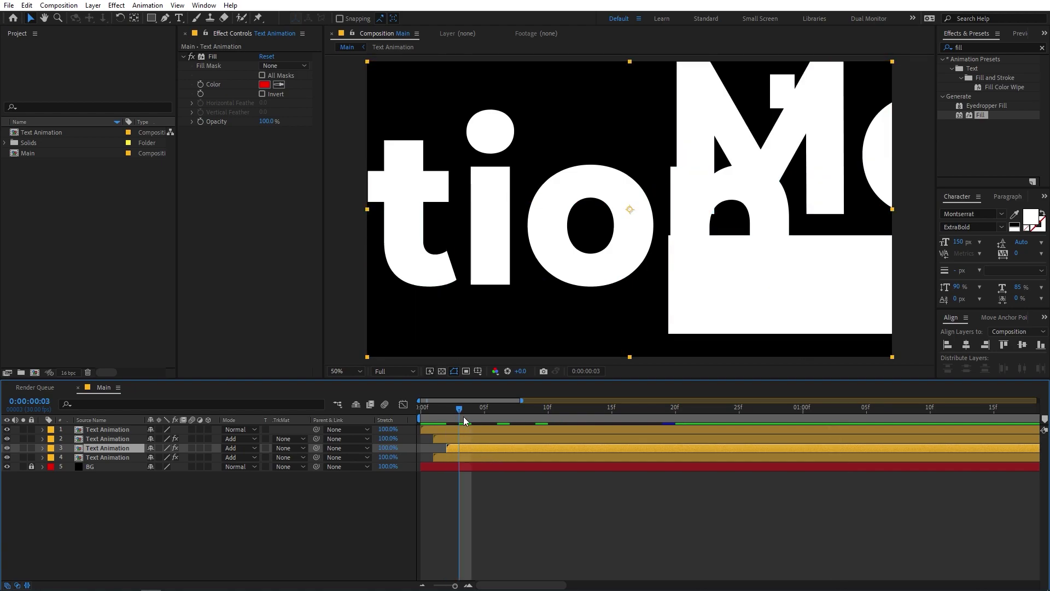
key(space)
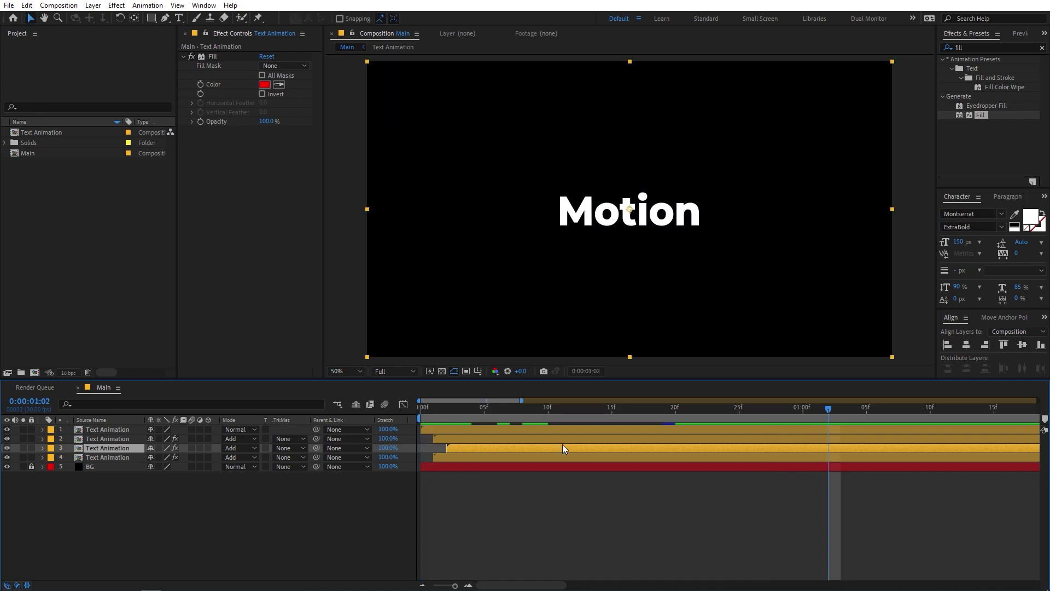
key(ctrl+z)
- Add a new adjustment layer above all the Text Animation layers
drag(463, 420, 673, 414)
click(183, 527)
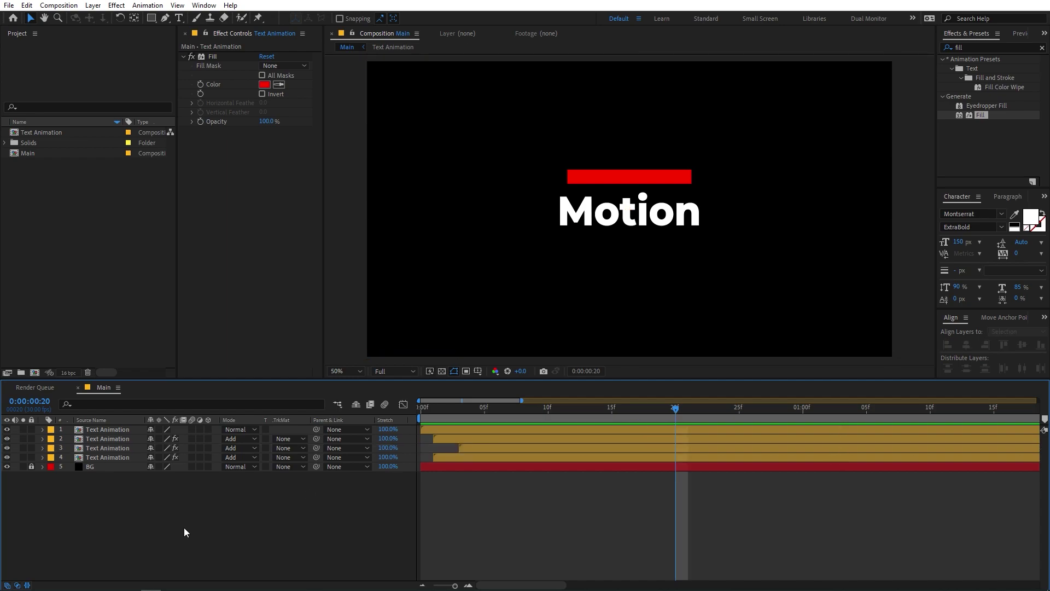
right_click(214, 544)
click(284, 408)
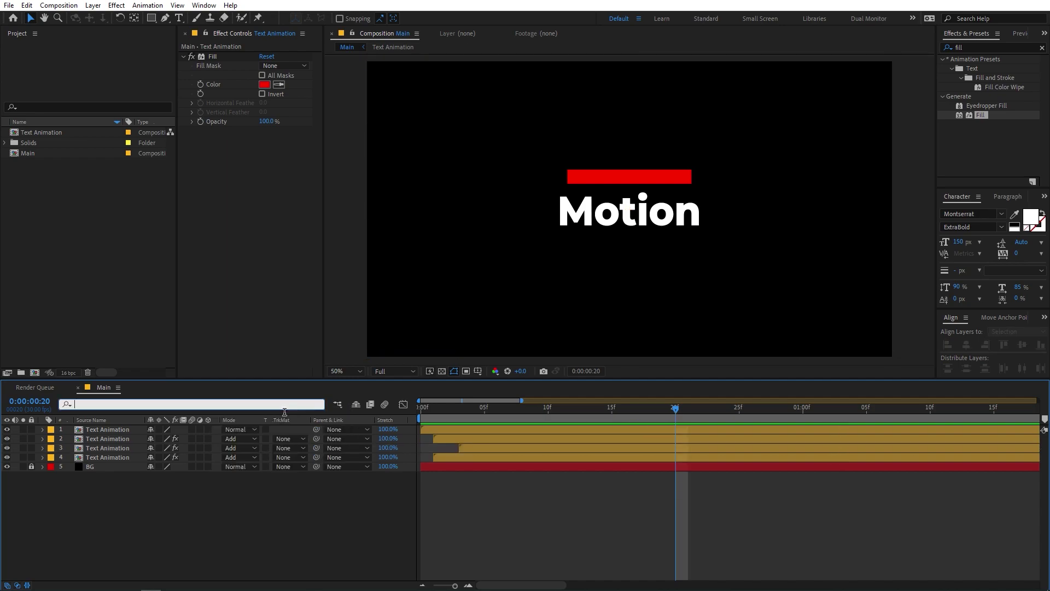
right_click(247, 529)
mouse_move(299, 399)
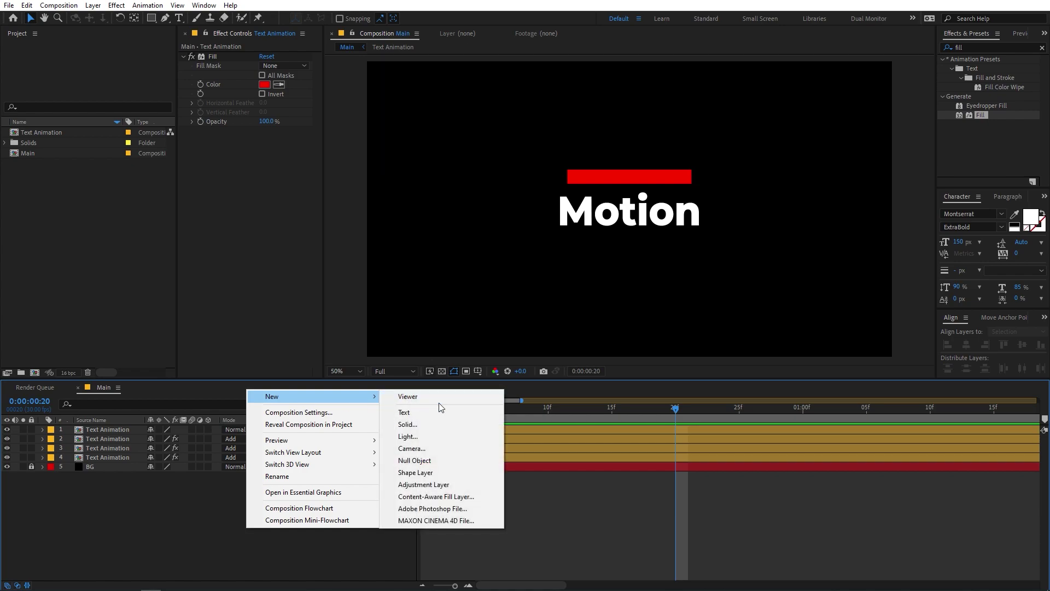
click(413, 484)
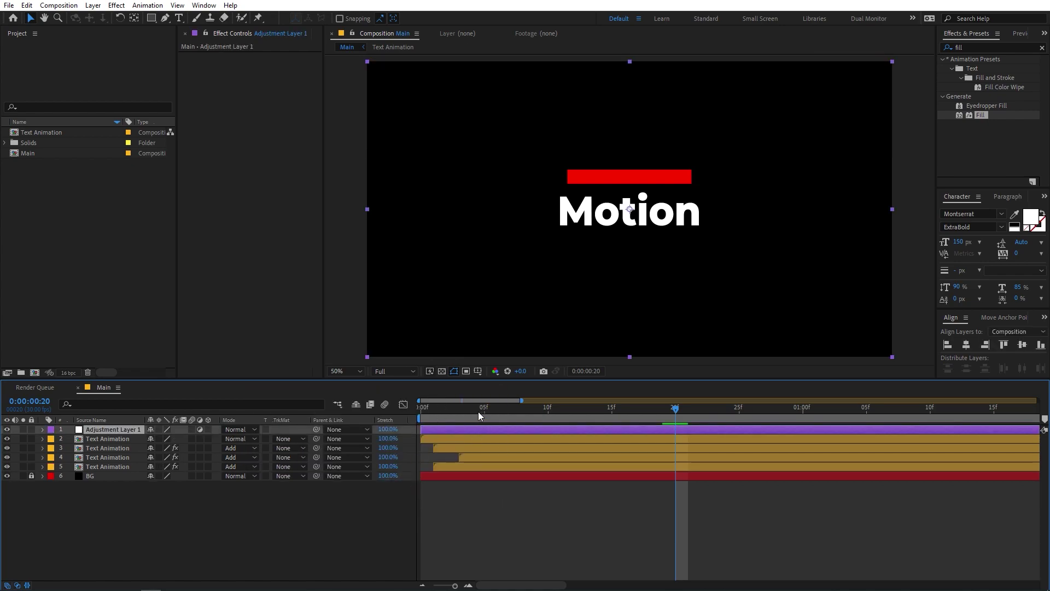
- Apply the Time Displacement effect to the adjustment layer and preview the animation from the start
key(Home)
click(973, 50)
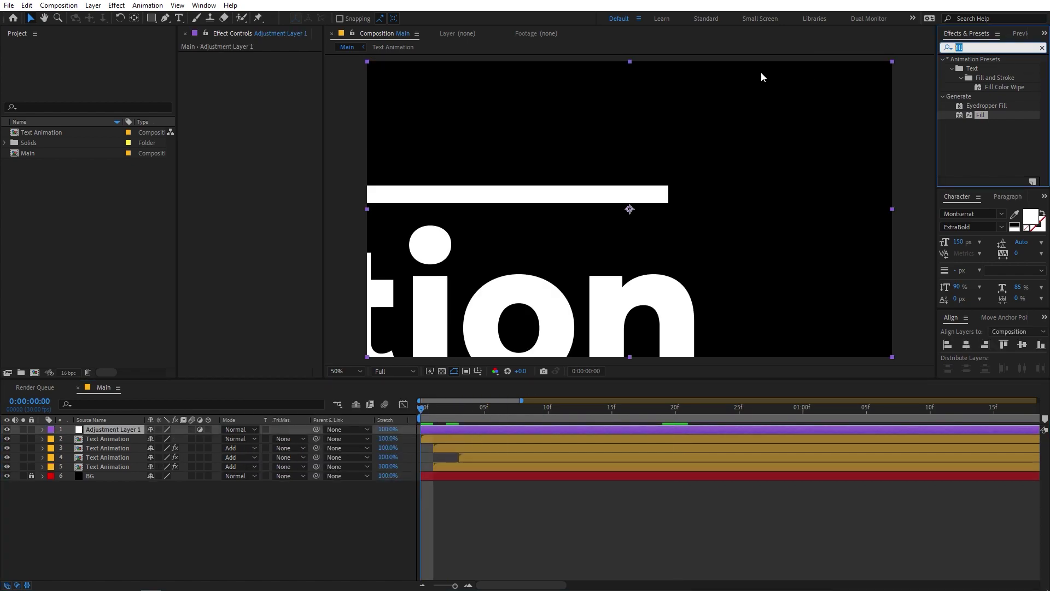
text(time d)
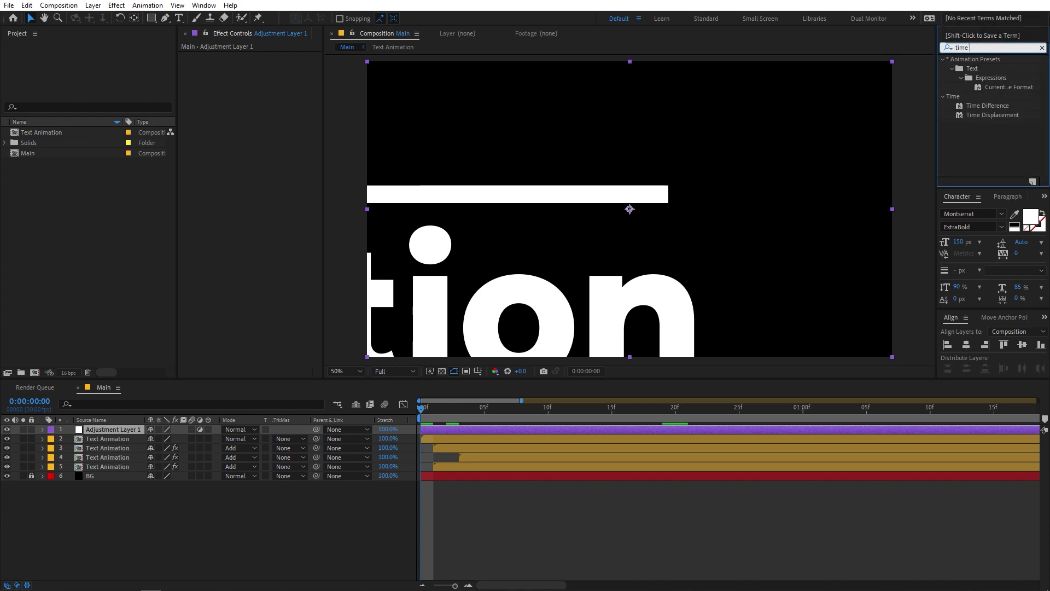
drag(958, 80, 102, 433)
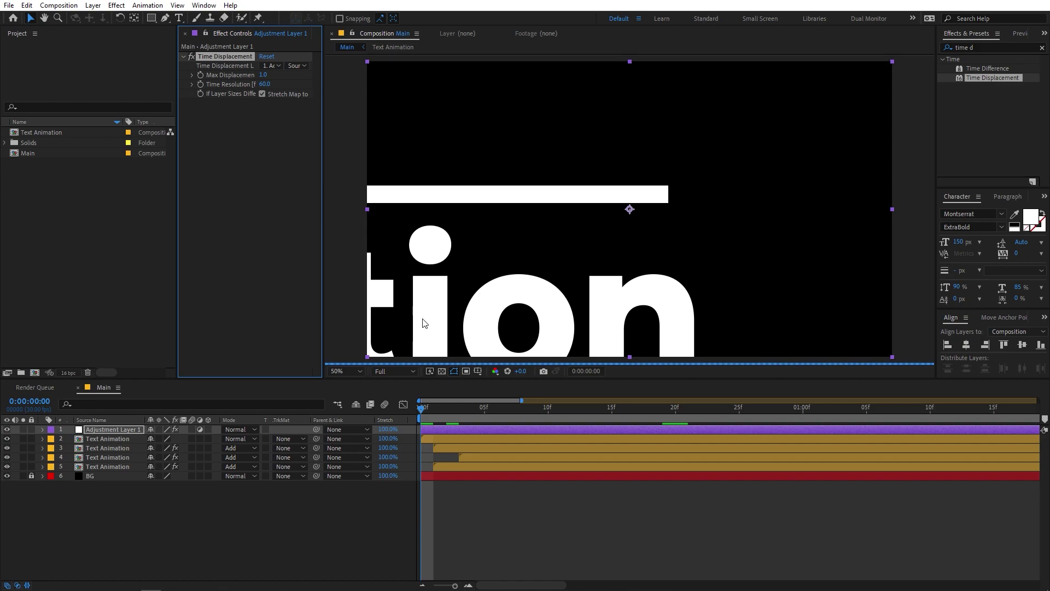
click(426, 410)
key(space)
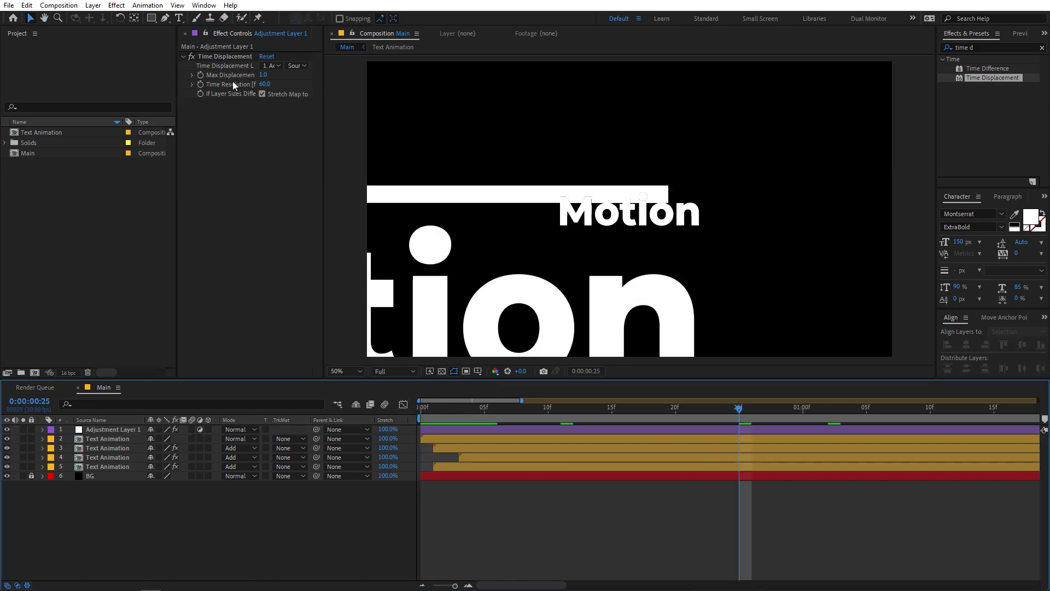
- Set Time Displacement's maximum displacement time to -0.2 and its time resolution to 22
click(423, 409)
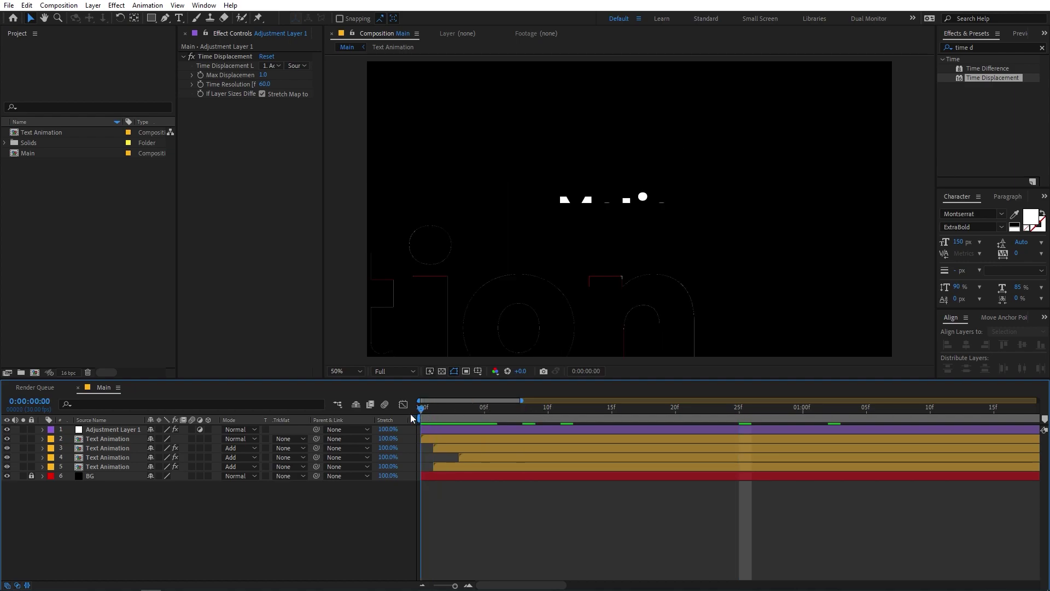
click(486, 412)
drag(270, 78, 249, 92)
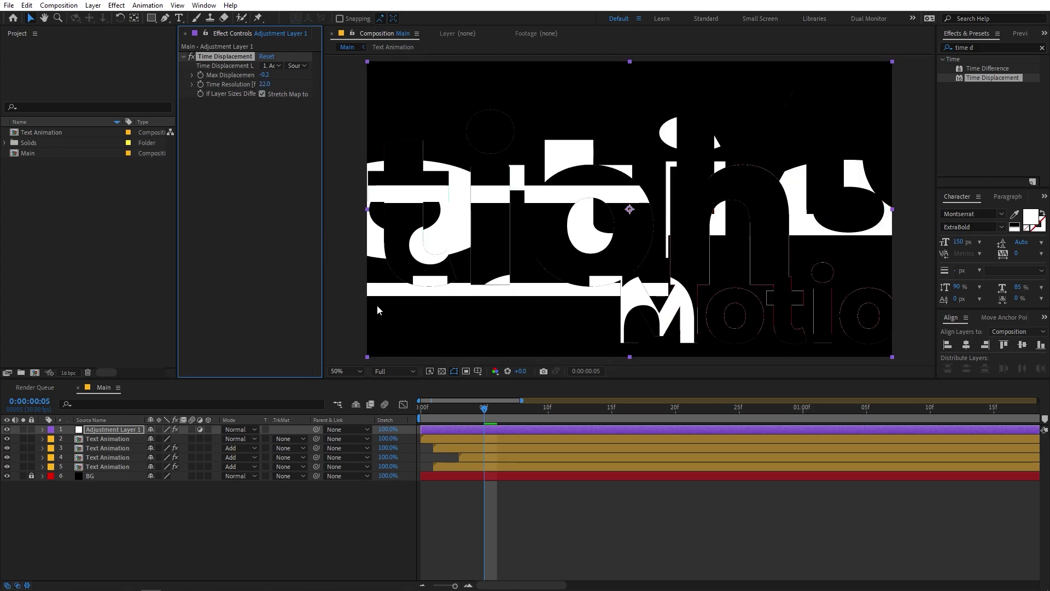
- Play the animation from the start to examine the adjusted Time Displacement effect
drag(495, 409, 420, 409)
key(space)
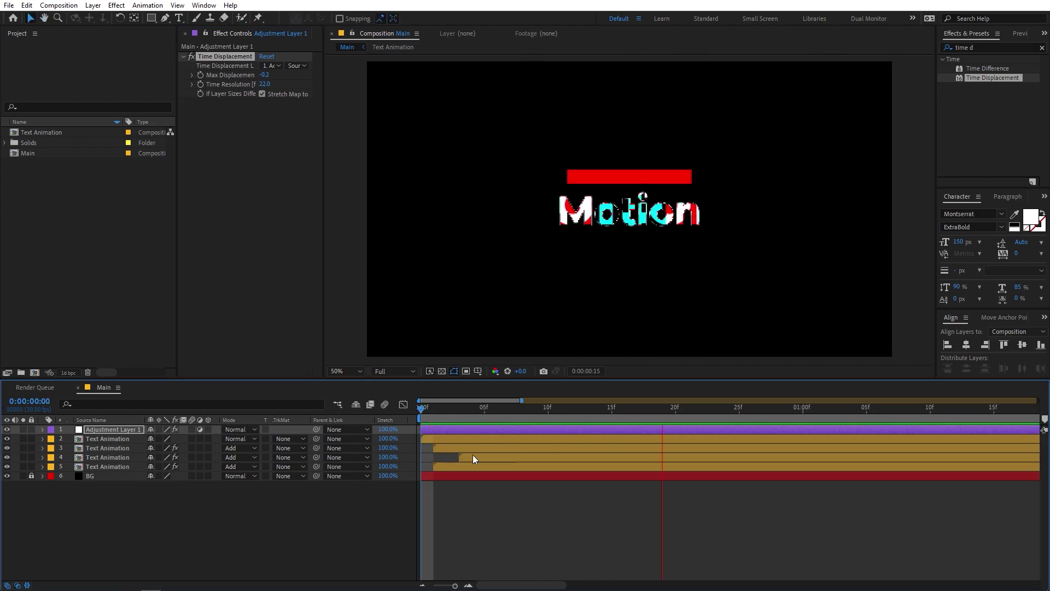
key(space)
drag(492, 409, 346, 432)
click(667, 533)
key(space)
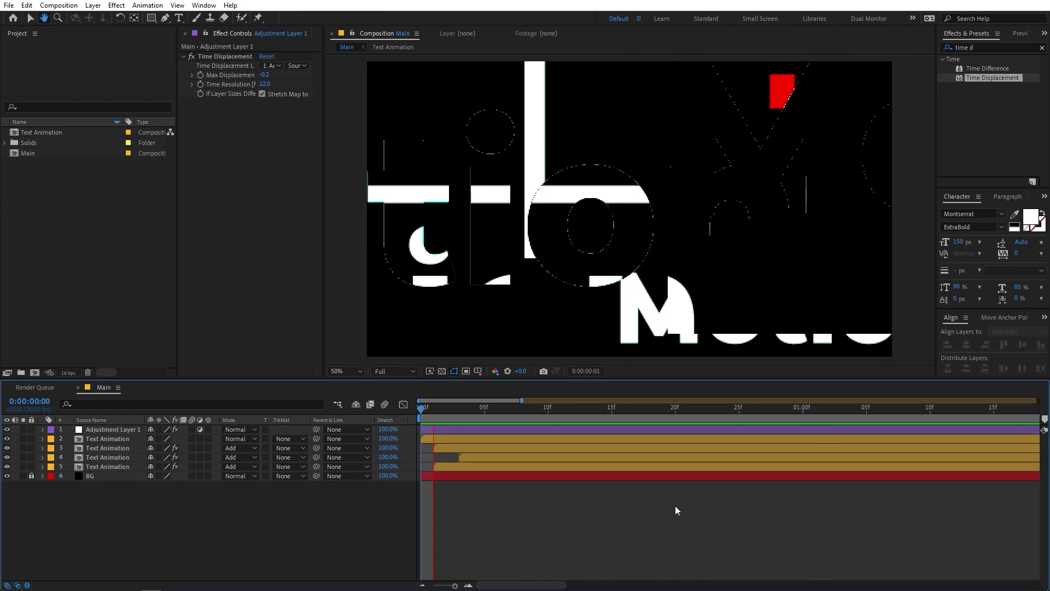
- Shift the red Text Animation copy to start at frame 2 and preview the composition from the start
drag(488, 419, 465, 454)
key(Page_Down)
click(485, 457)
drag(465, 413, 350, 430)
key(space)
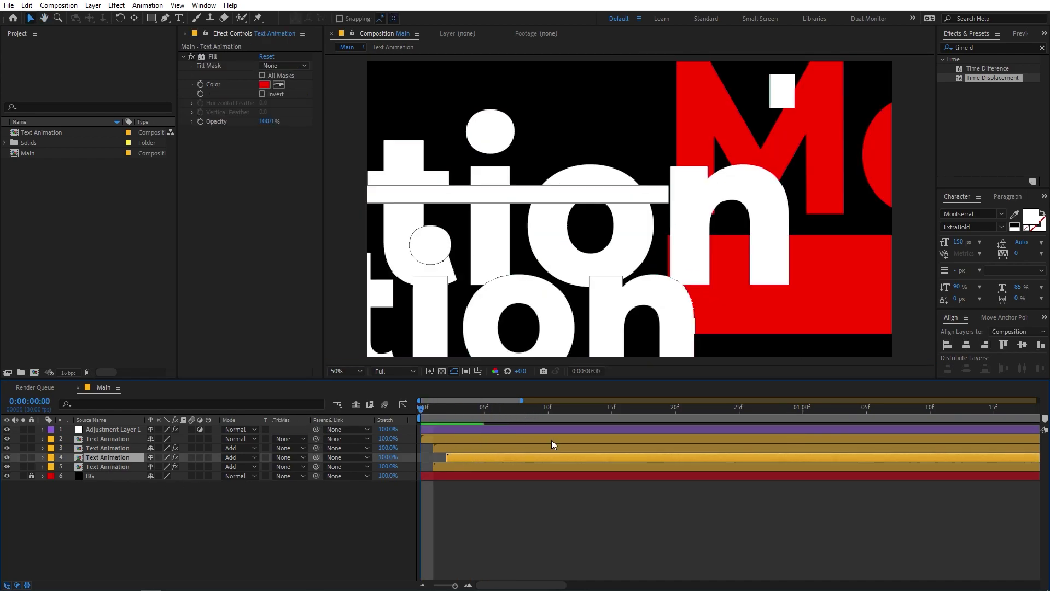
key(space)
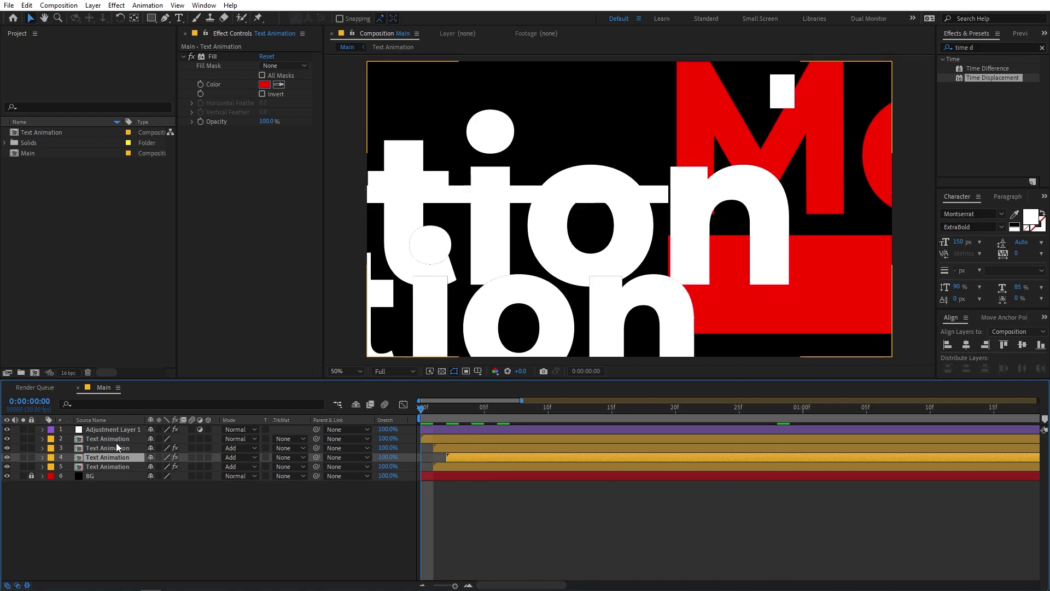
- Delete the extra Text Animation copy directly above the BG layer and preview the composition
click(105, 448)
click(104, 458)
click(102, 466)
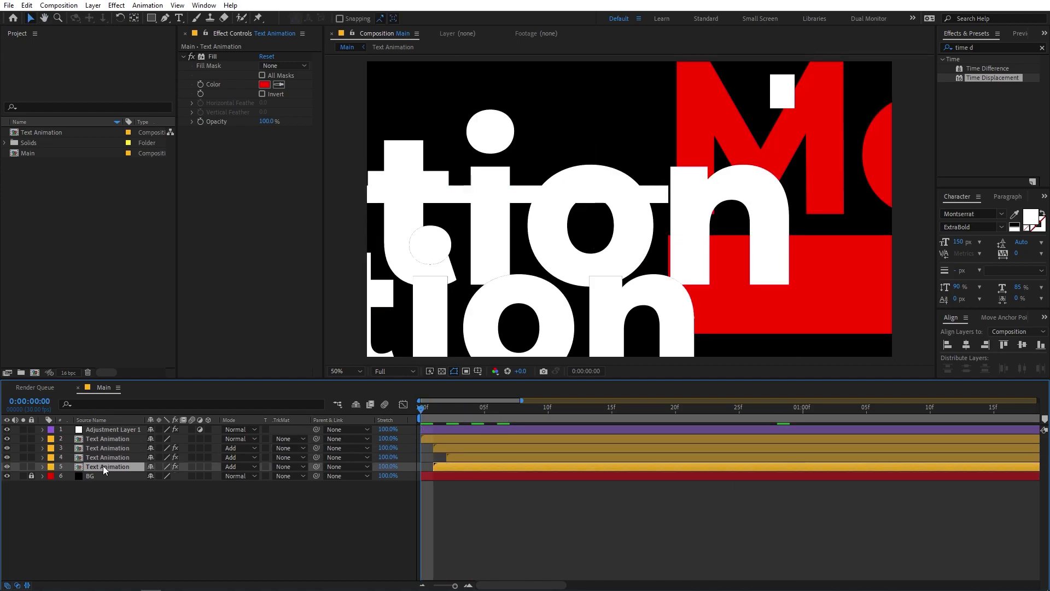
key(Delete)
key(space)
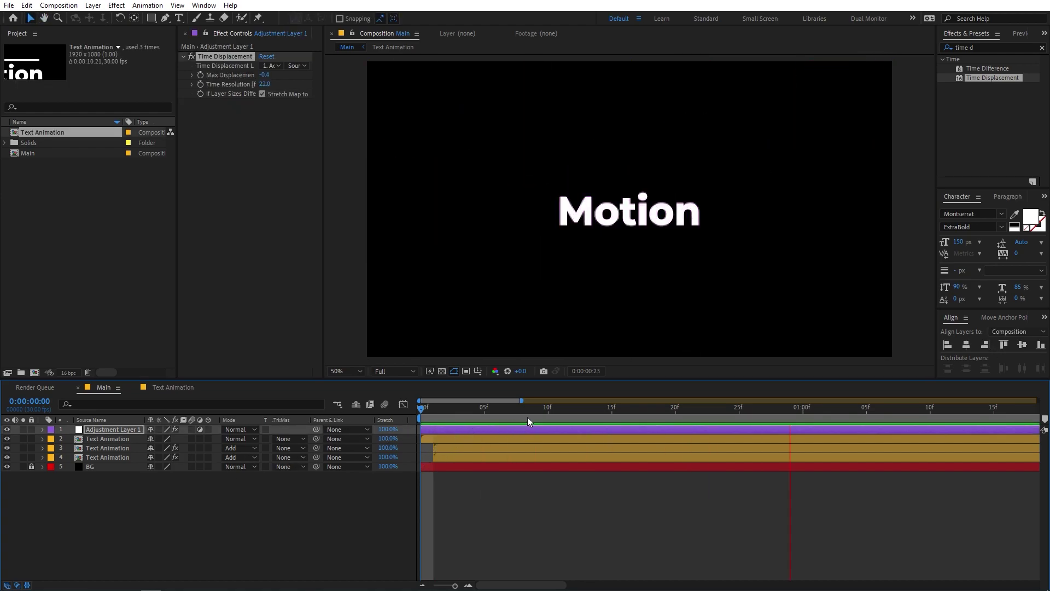
key(space)
key(space)
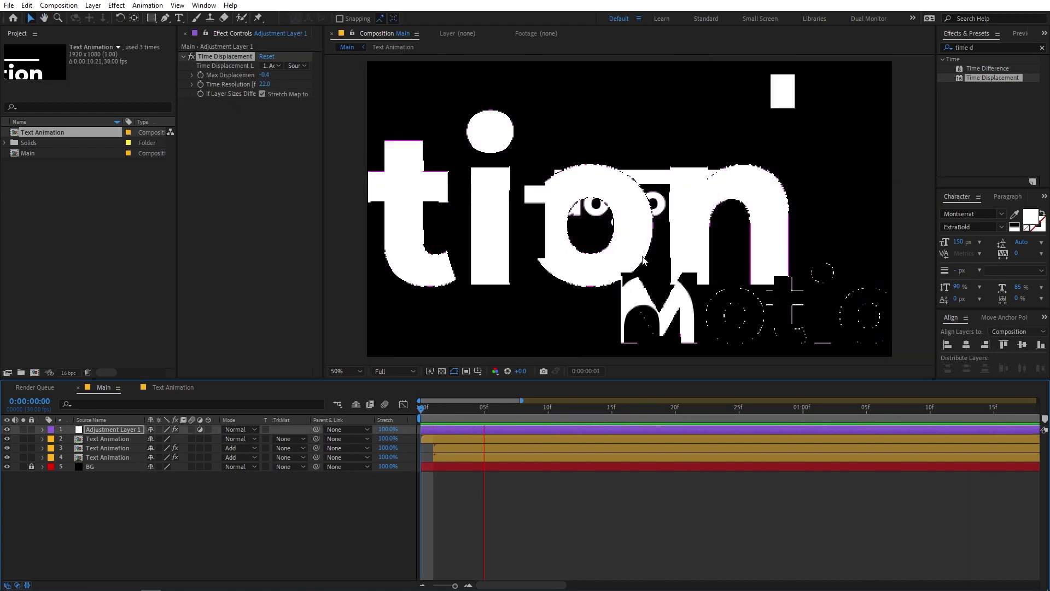
- Play the Main composition from the start at reduced view sizes to examine the overall typography motion
drag(705, 409, 262, 426)
click(684, 504)
scroll(677, 241, down, 2)
key(space)
key(space)
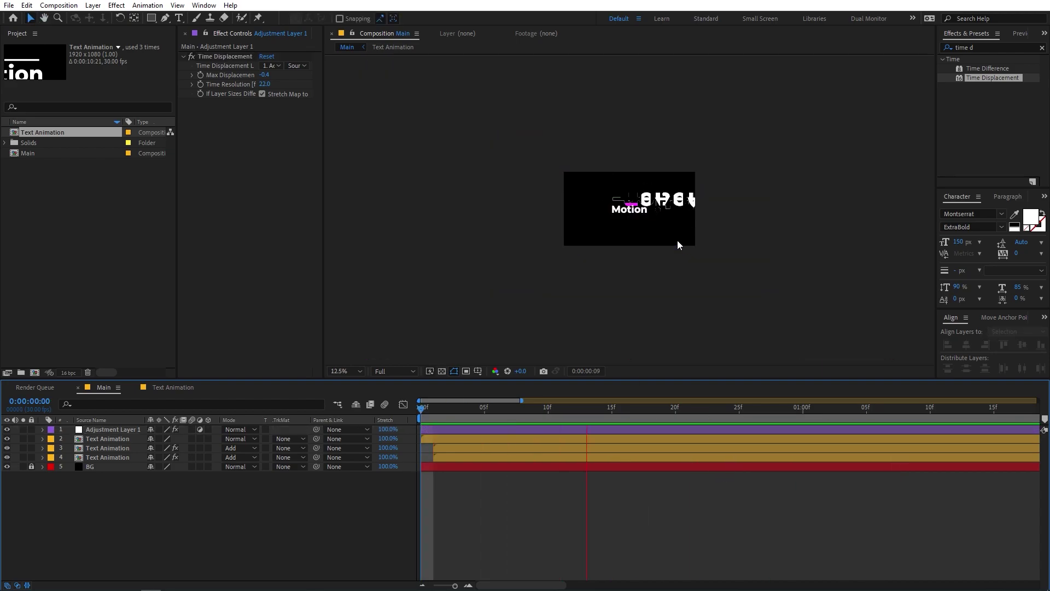
key(period)
drag(329, 418, 327, 421)
key(space)
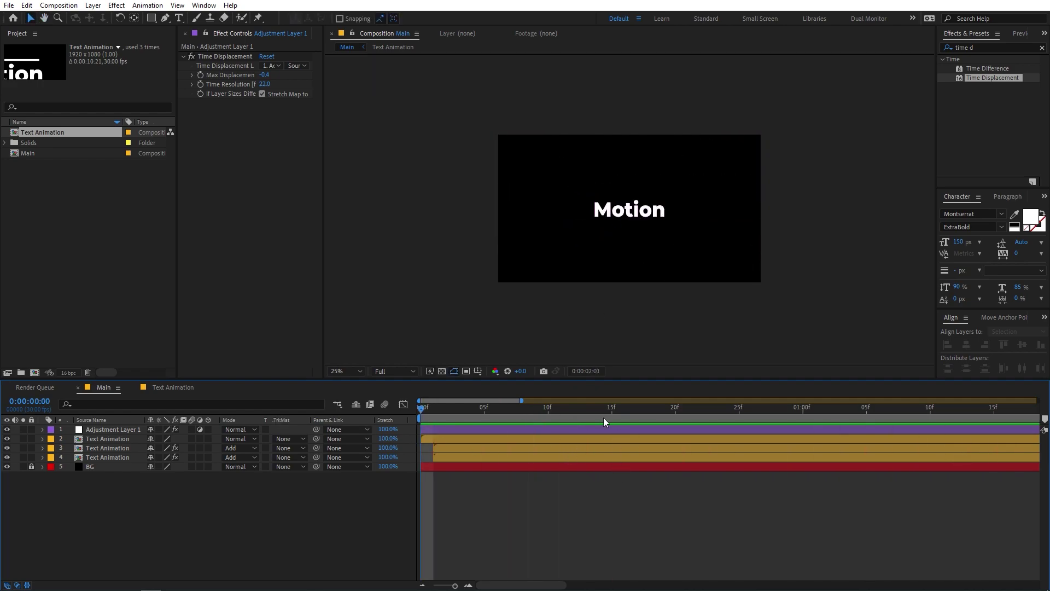
key(space)
- Open the Text Animation precomp and scrub its timeline to review the staggered shape and Motion text layers
drag(419, 418, 854, 410)
key(period)
click(75, 447)
double_click(117, 437)
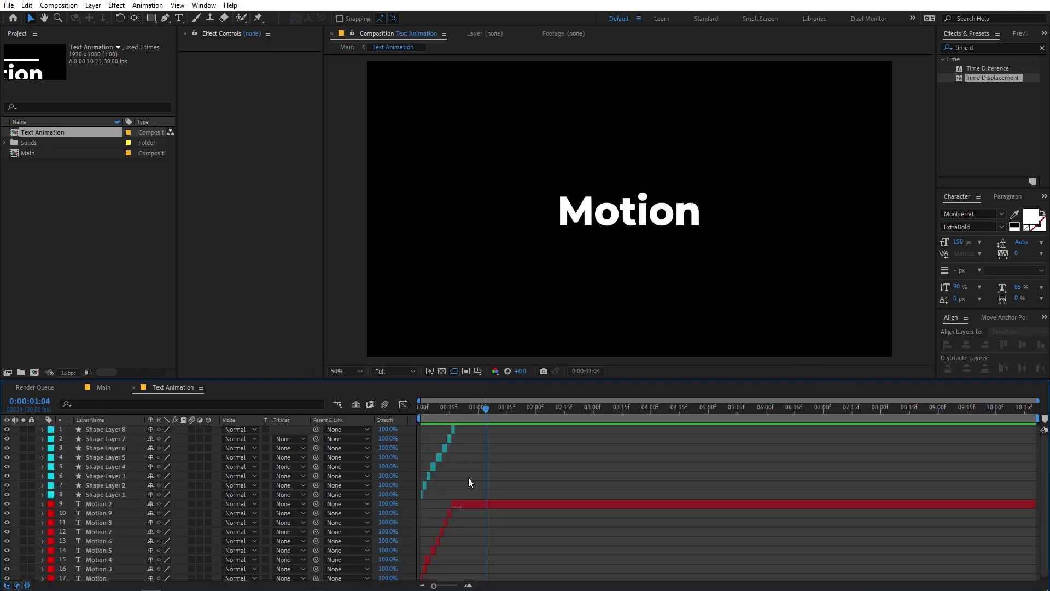
scroll(468, 478, down, 1)
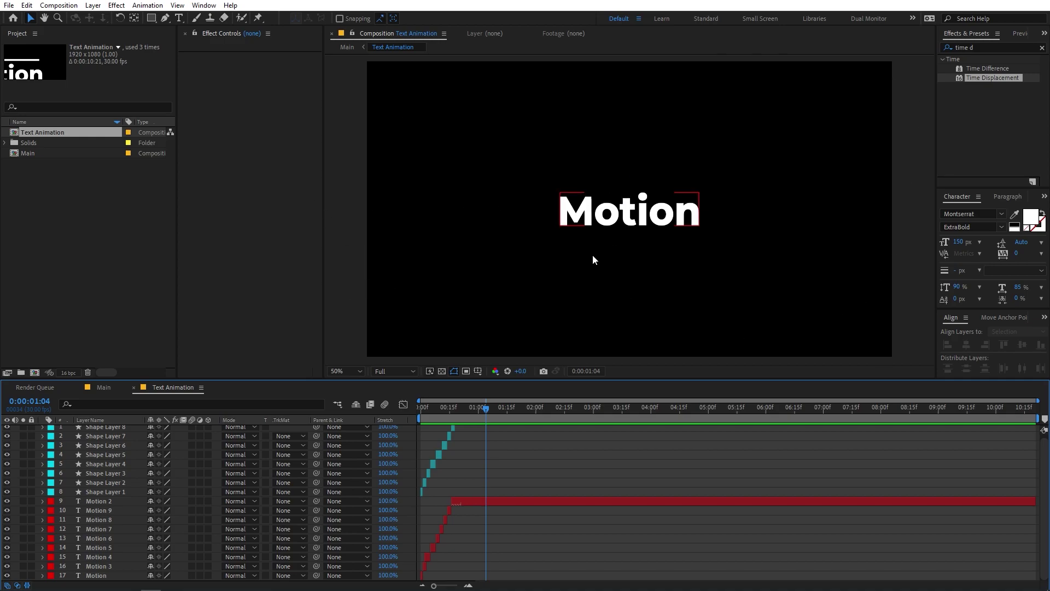
drag(497, 408, 431, 438)
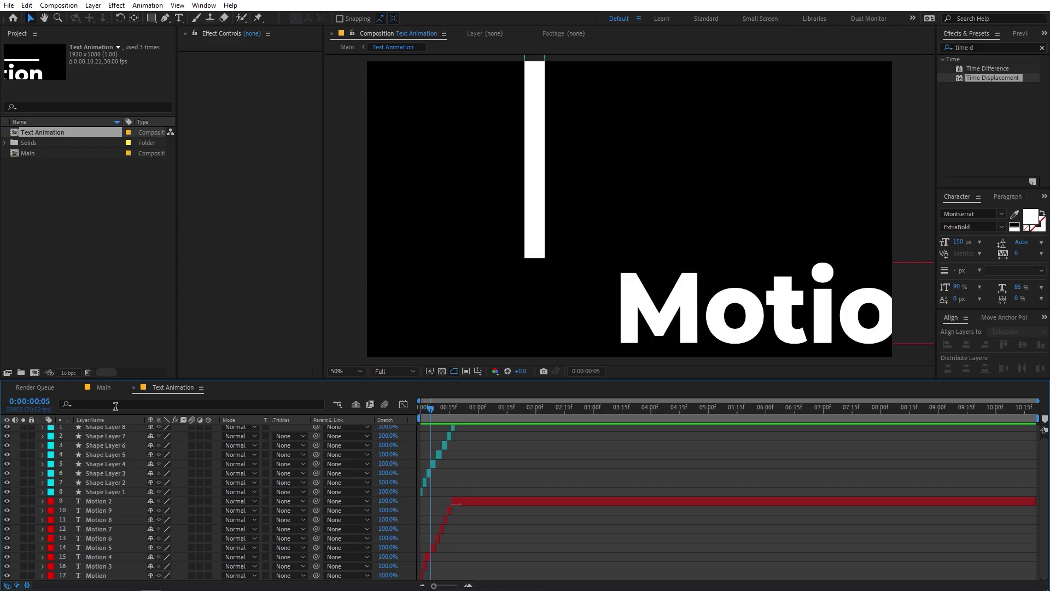
- Return to the Main composition and review the Fill effects on both Add-mode copies and the adjustment layer's Time Displacement settings
click(103, 386)
click(88, 448)
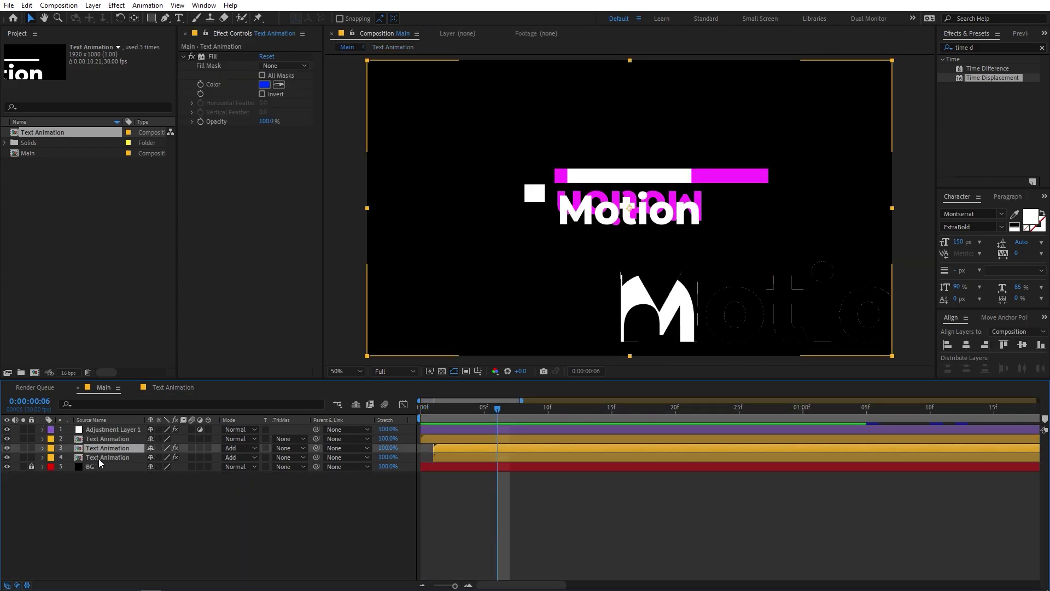
click(99, 457)
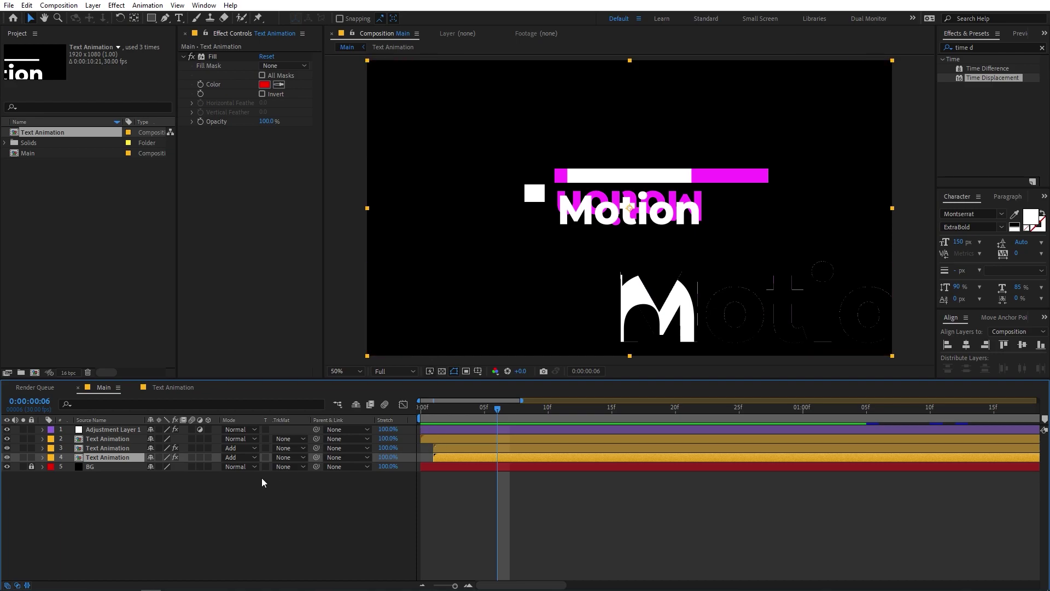
click(106, 430)
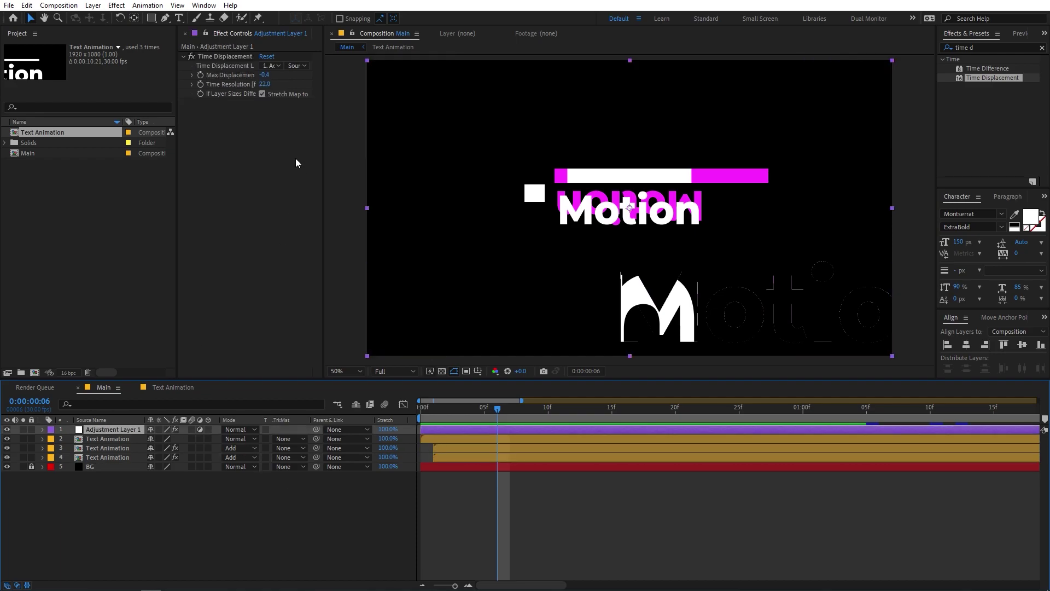
- Move the playhead to the first frame and preview the Main composition with the Time Displacement effect
drag(471, 408, 419, 409)
key(space)
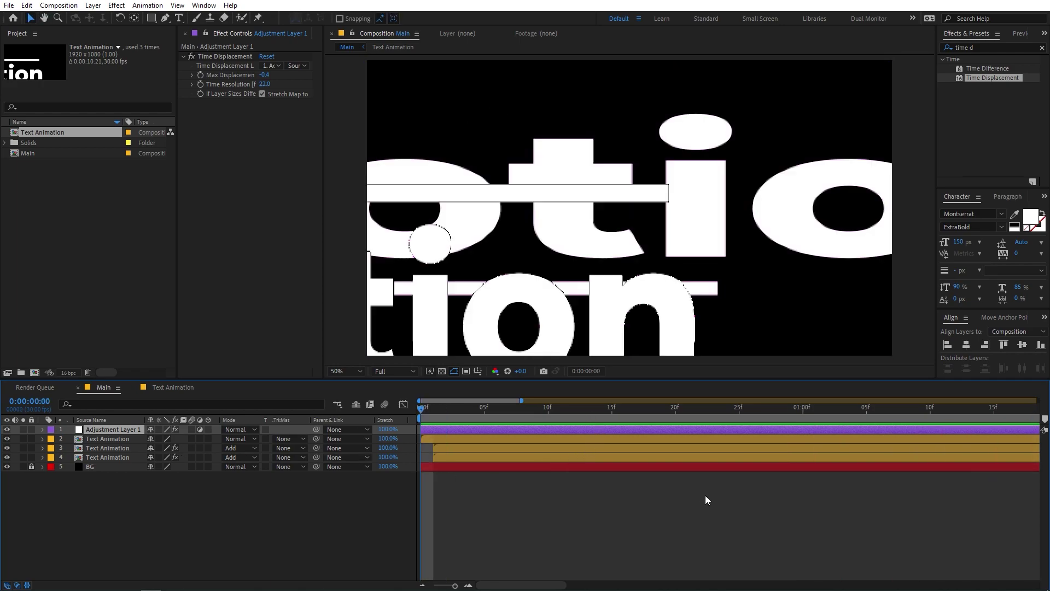
key(space)
- Apply the Glow effect to the adjustment layer with radius 239 and intensity 0.5, and scrub the animation from the start
click(212, 508)
click(113, 428)
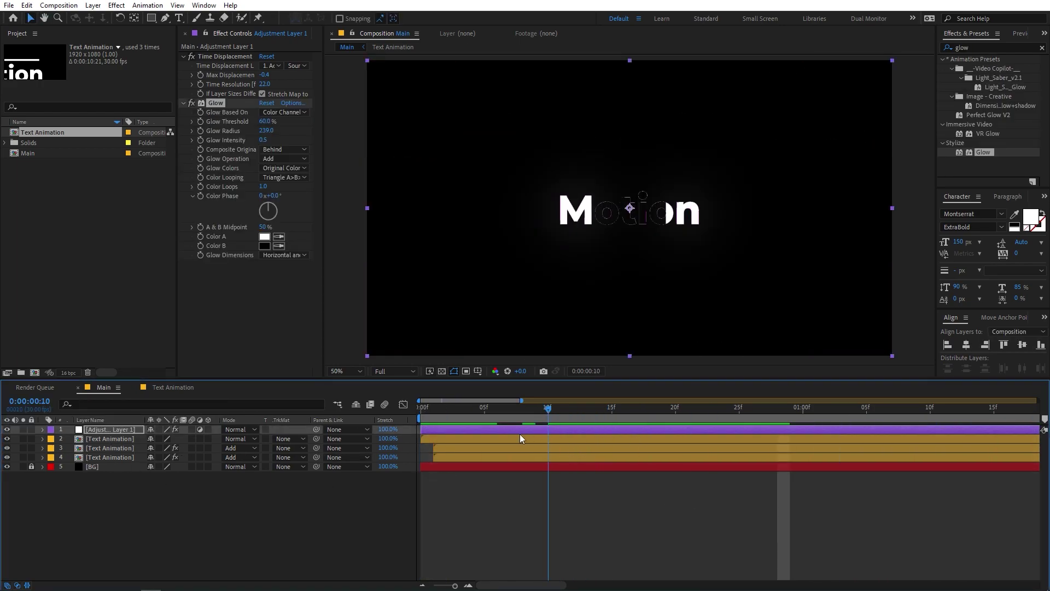
key(Home)
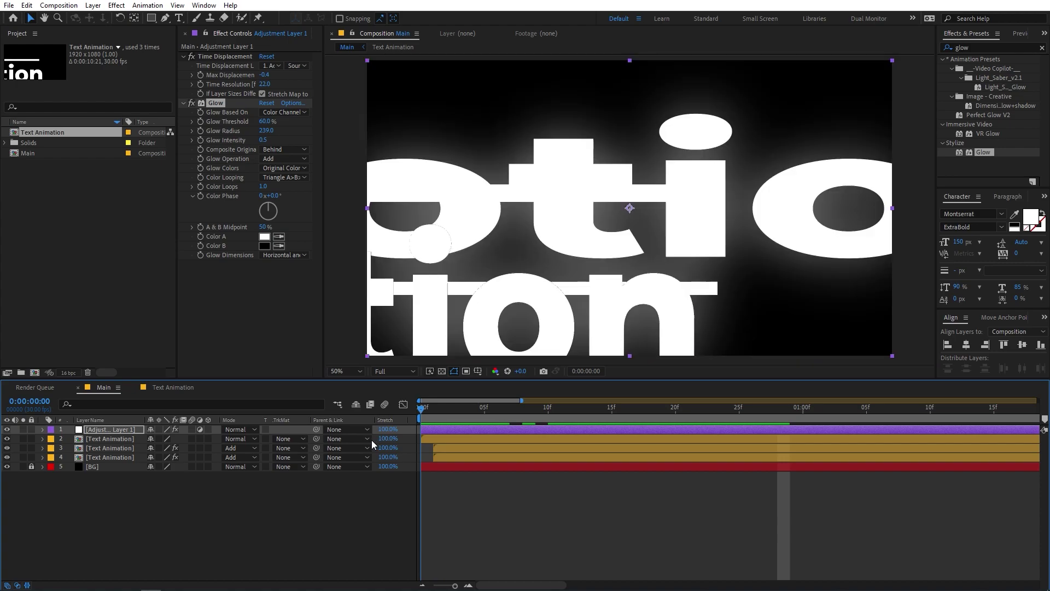
drag(426, 409, 347, 415)
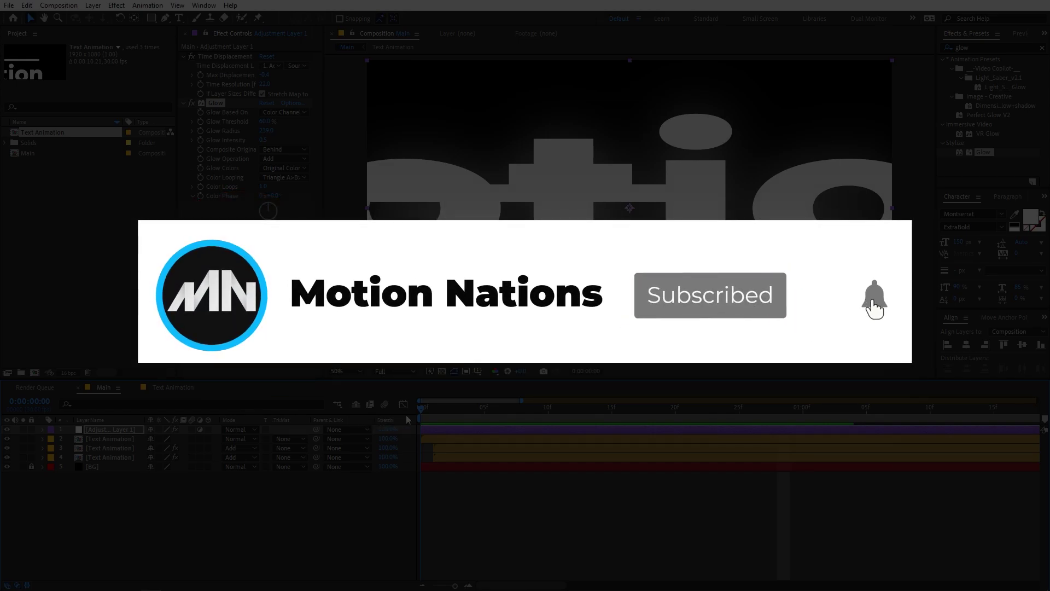
drag(430, 419, 610, 416)
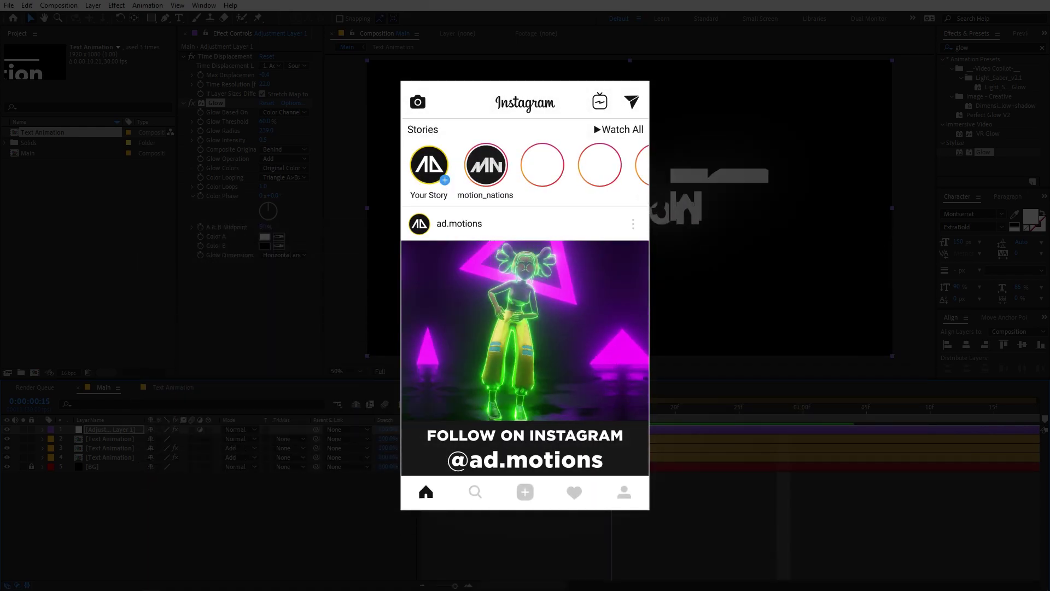